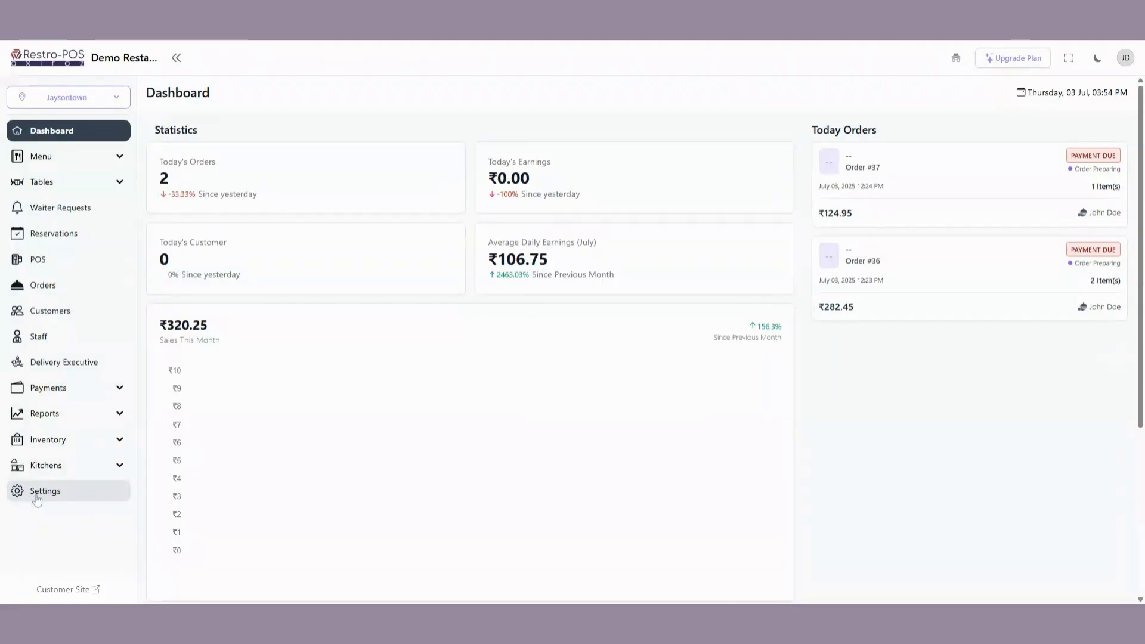
Open the settings and review the restaurant information and the app's country, time zone and currency settings.
left_click(36, 499)
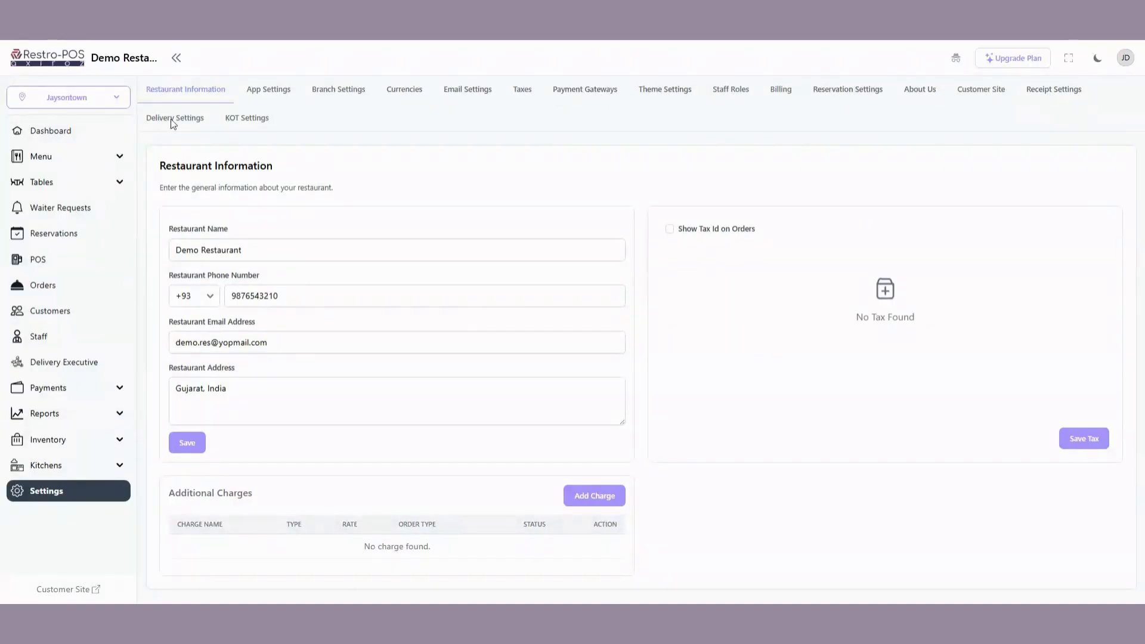
left_click(209, 100)
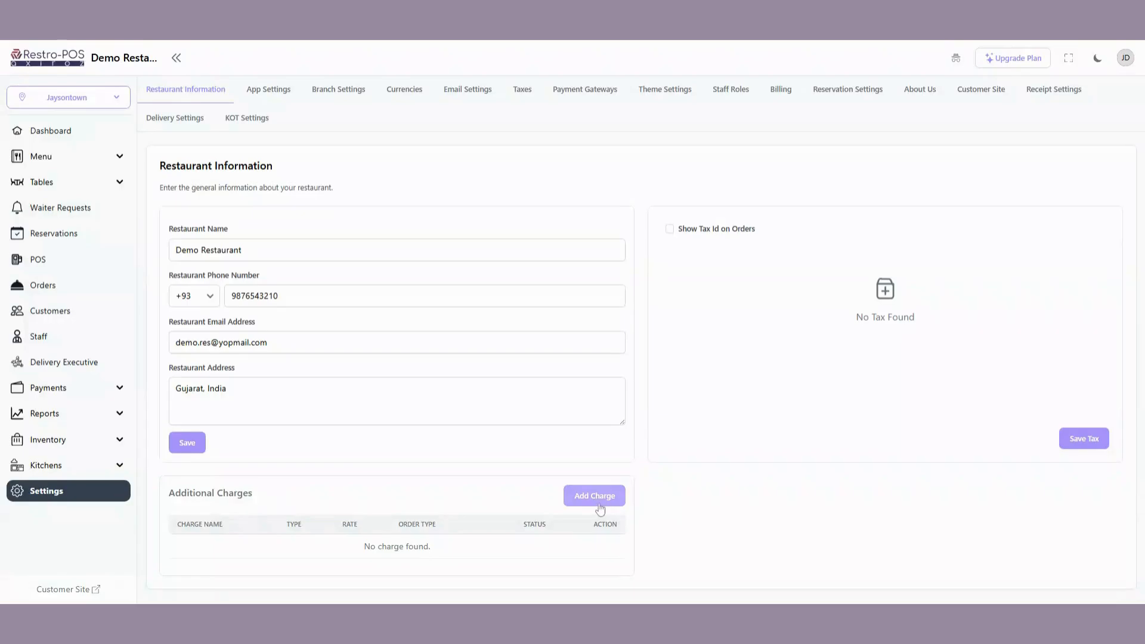
left_click(669, 229)
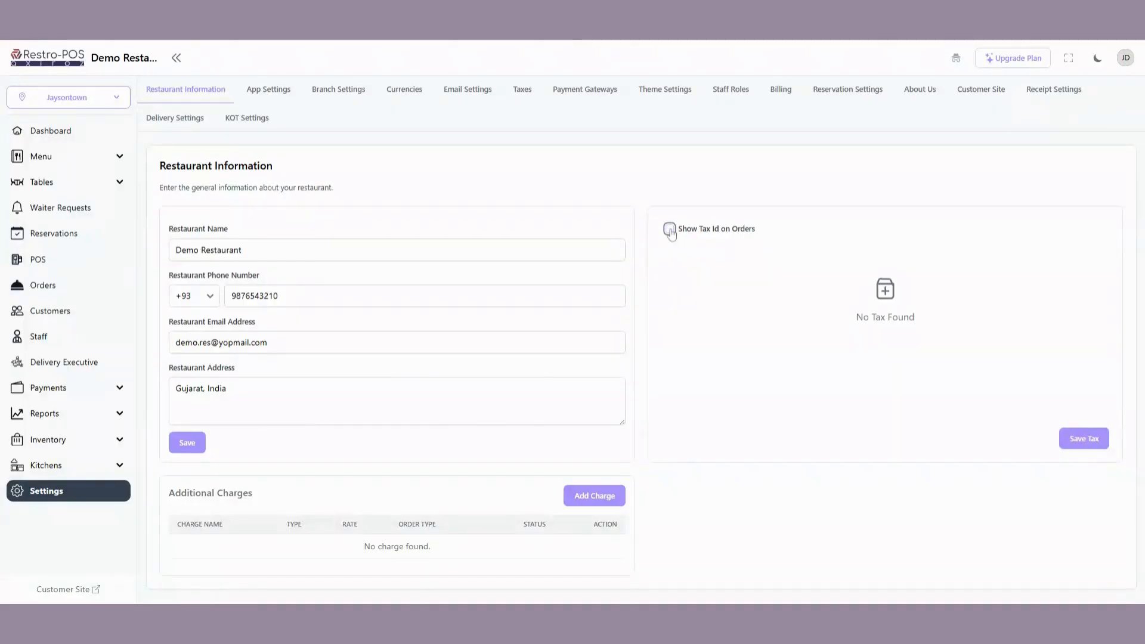
left_click(259, 100)
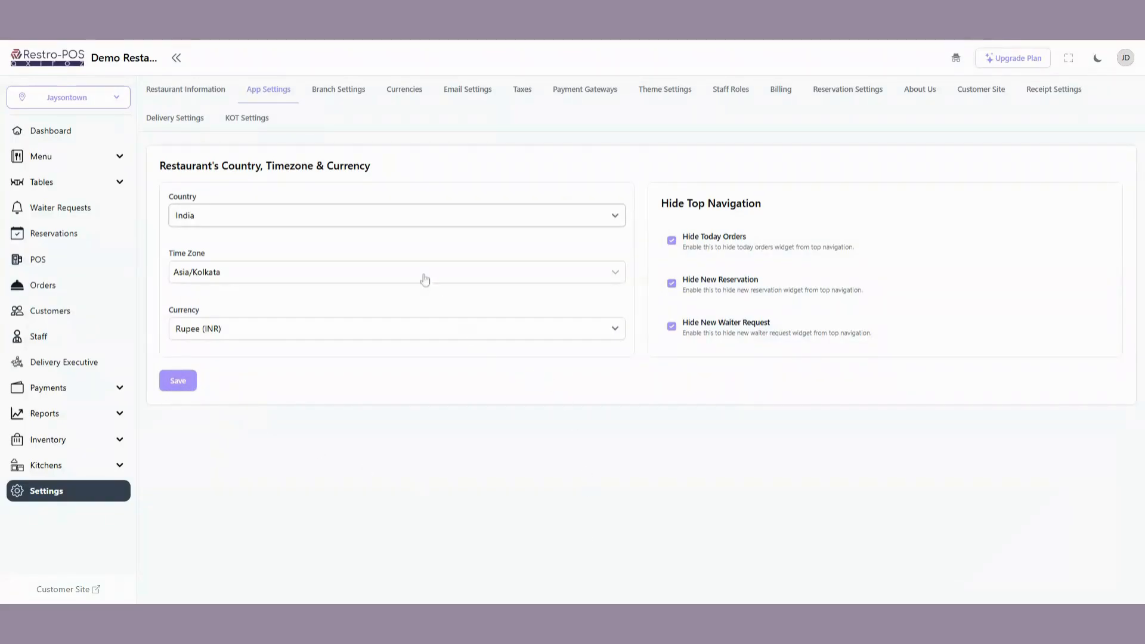
Add a branch named Test with the address "fdfd", and view its edit form before returning to the branch list.
left_click(315, 98)
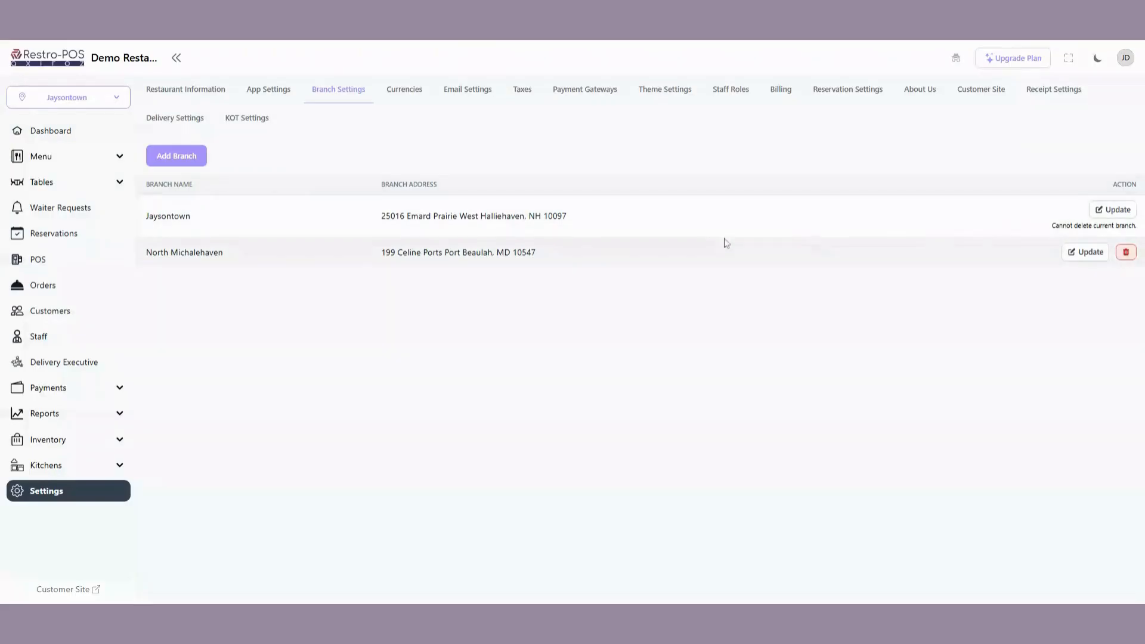
left_click(166, 157)
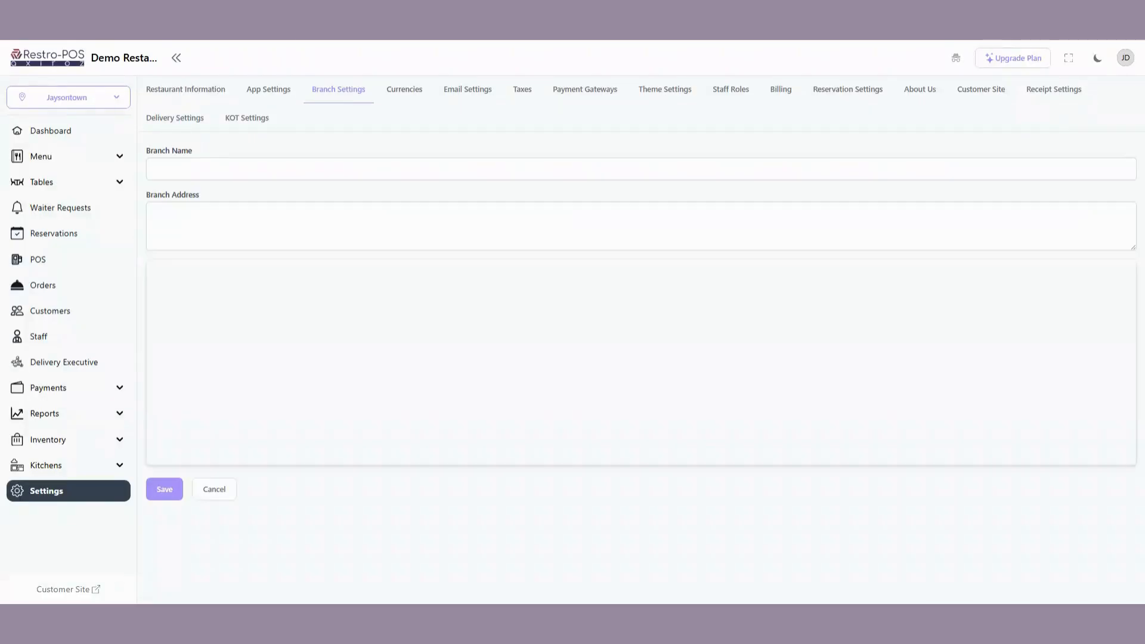
left_click(159, 169)
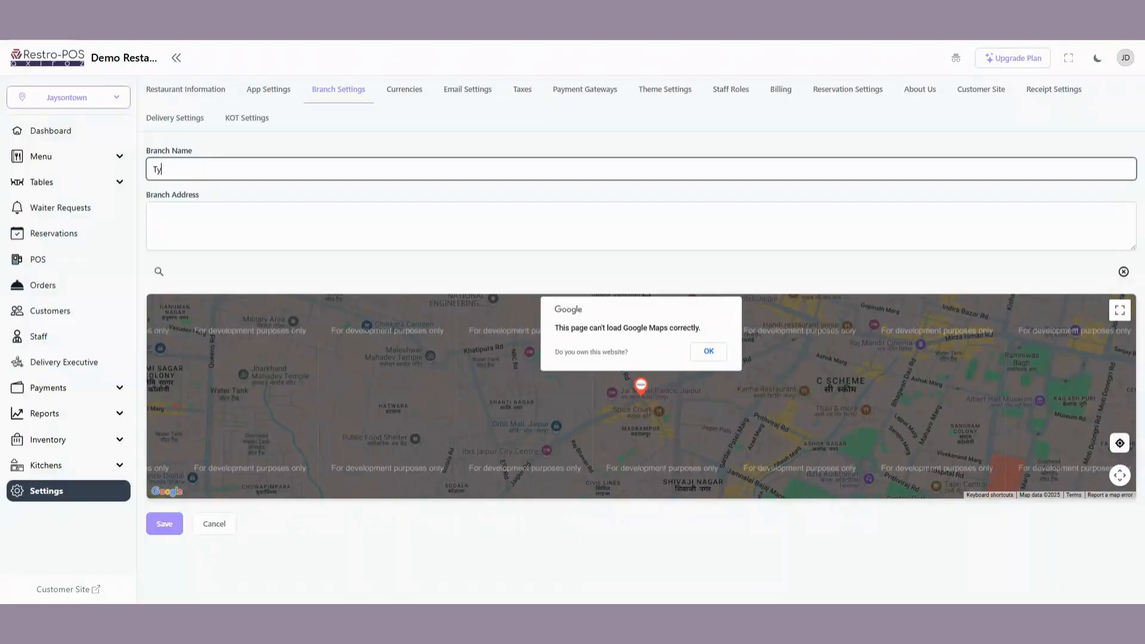
key("BackSpace")
key("BackSpace")
key("BackSpace")
key("BackSpace")
left_click(154, 213)
type("fdfd")
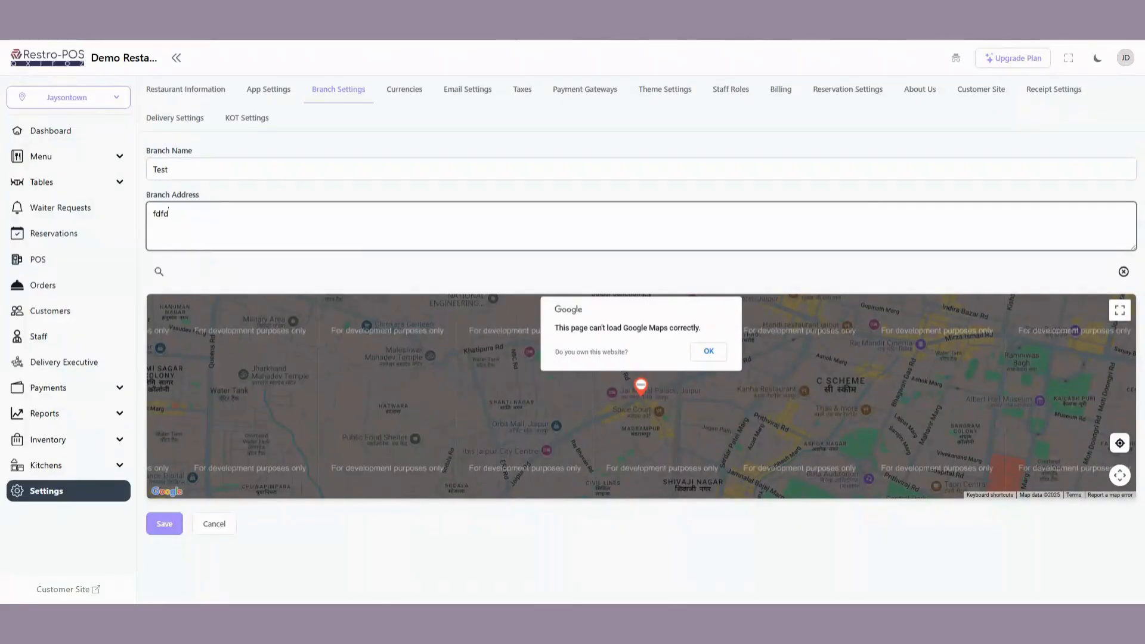
left_click(170, 529)
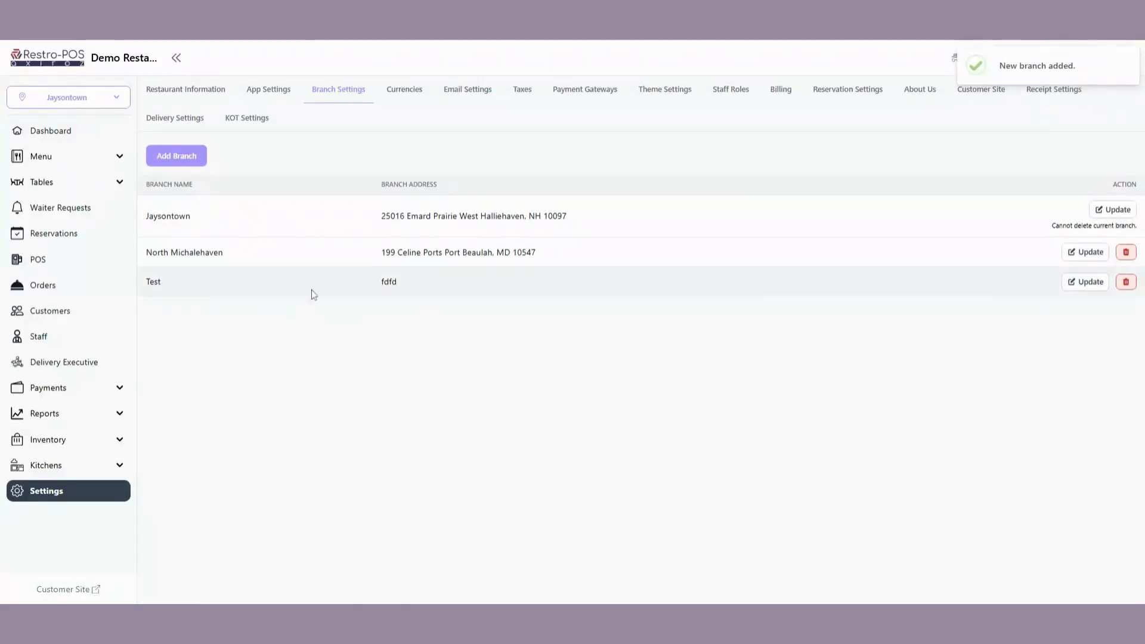
left_click(1103, 284)
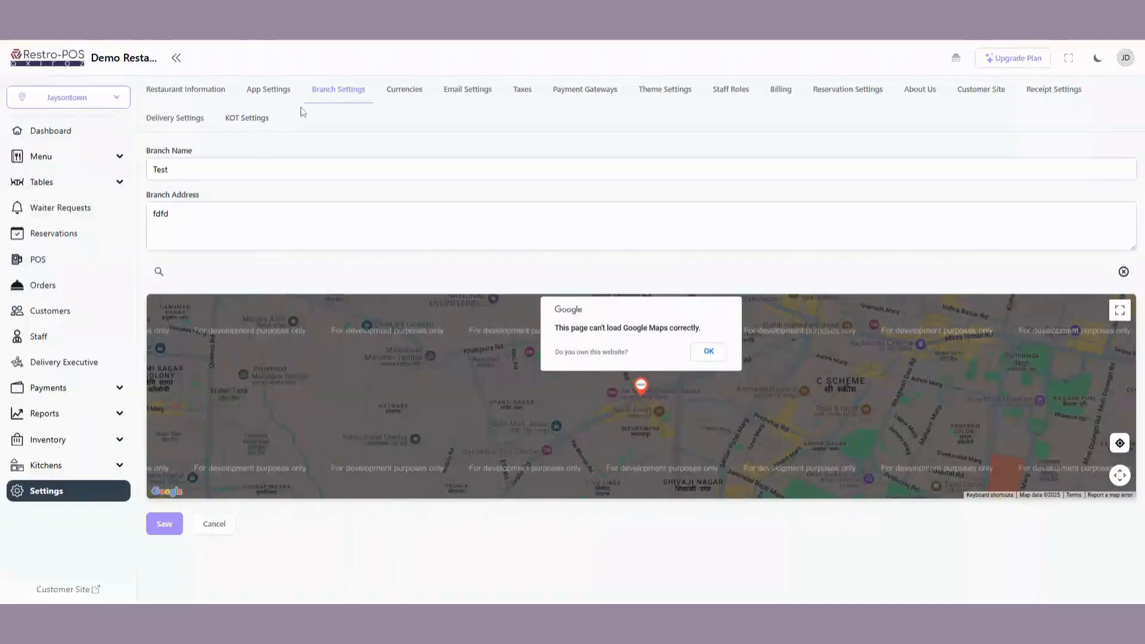
left_click(333, 97)
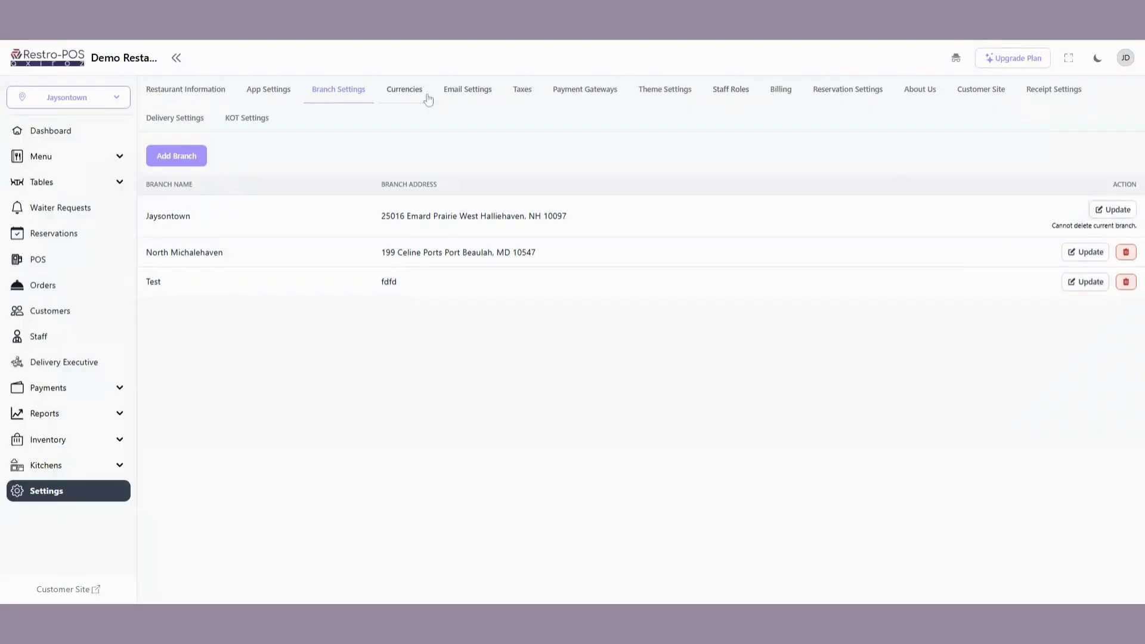
Start a new currency named Test with the symbol "?" and the currency code Test.
left_click(427, 98)
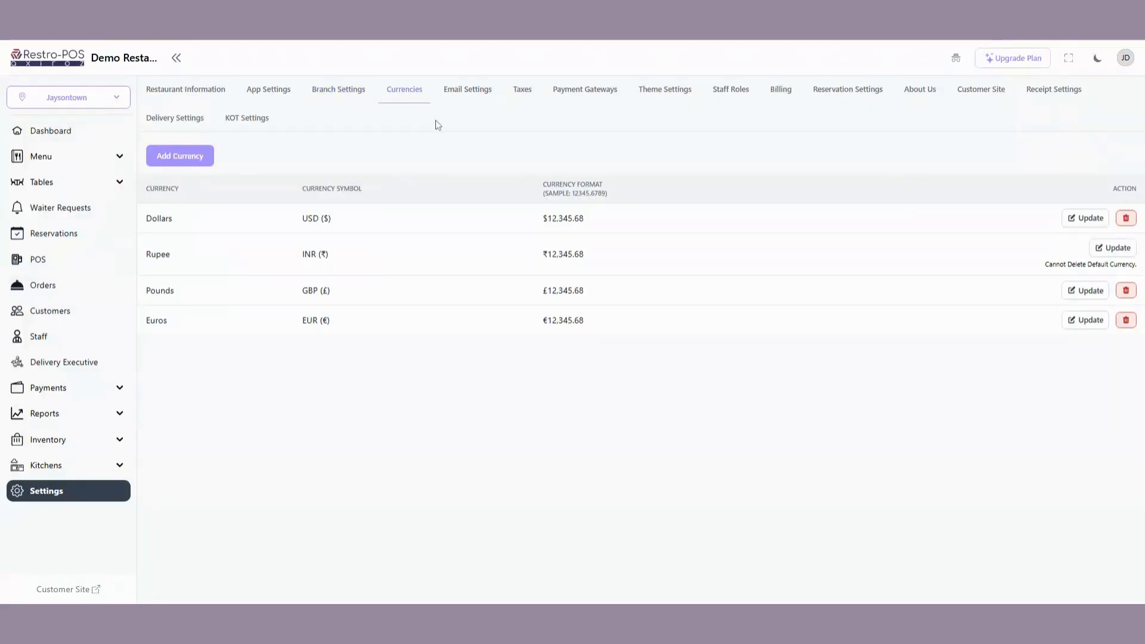
left_click(203, 159)
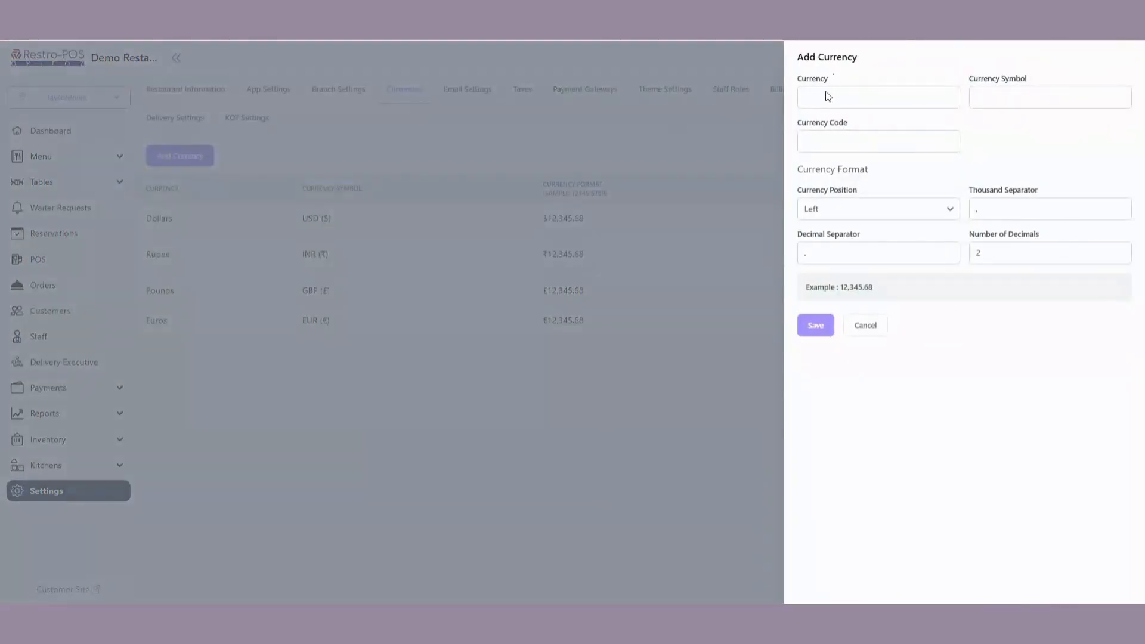
left_click(829, 98)
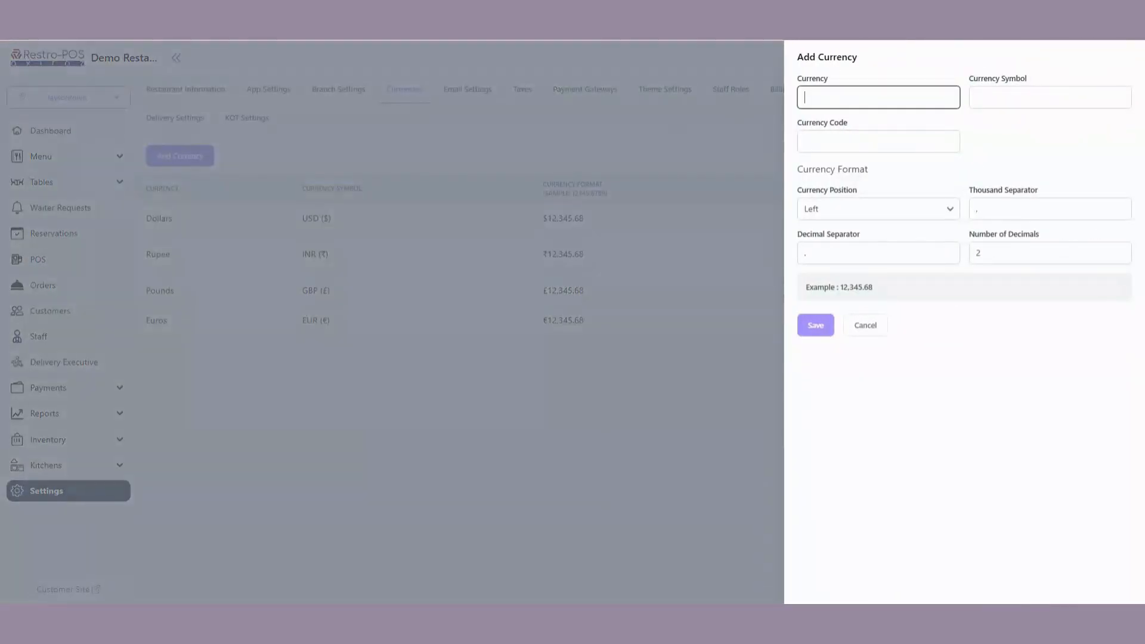
type("Test")
left_click(1007, 98)
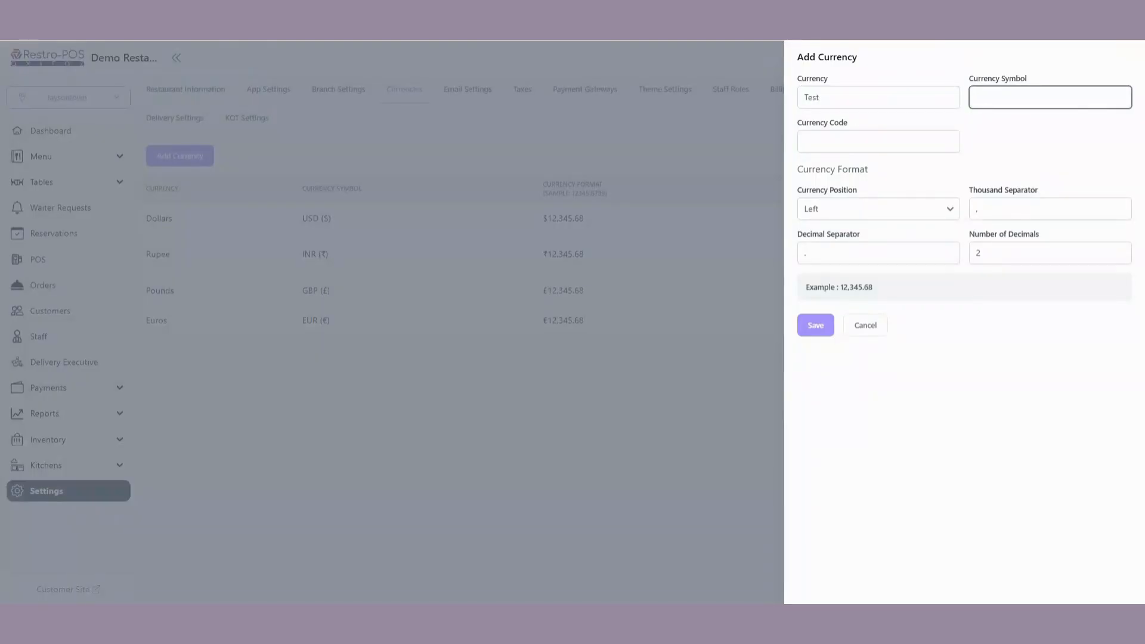
left_click(827, 150)
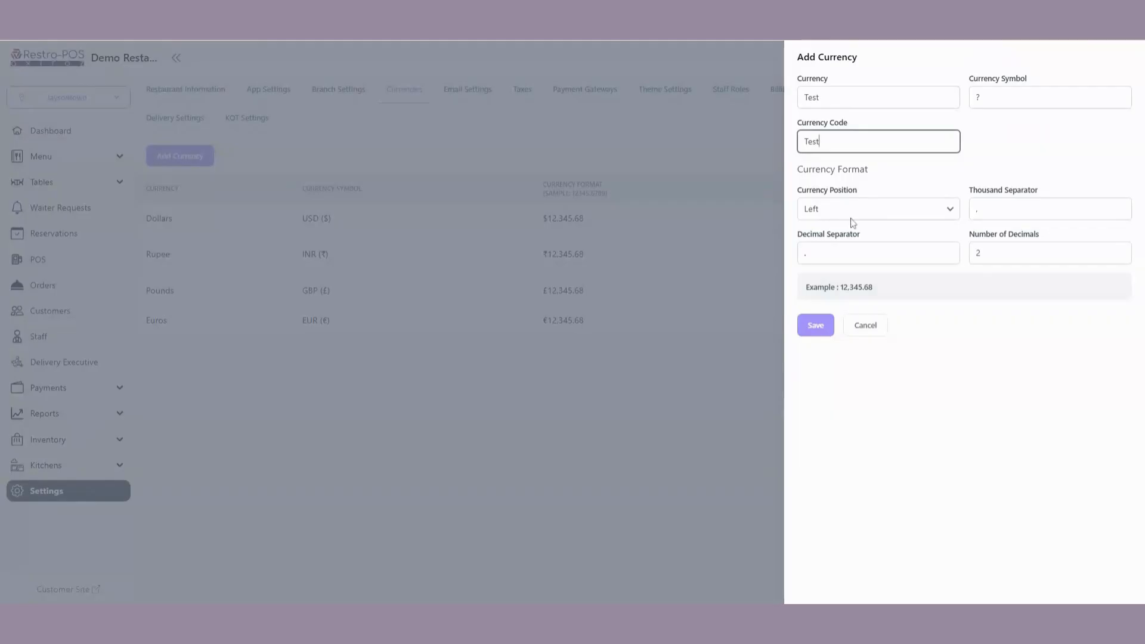
Set the new currency's number of decimals to 1 and save the currency.
left_click(990, 253)
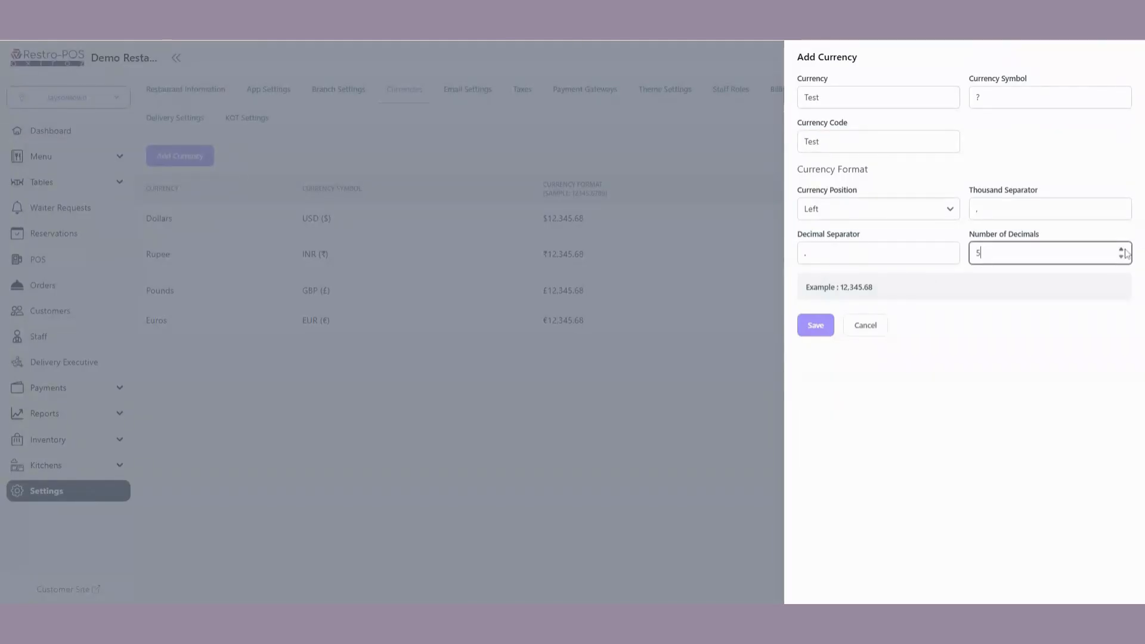
left_click(1123, 257)
left_click(1123, 257)
left_click(1123, 258)
left_click(1123, 257)
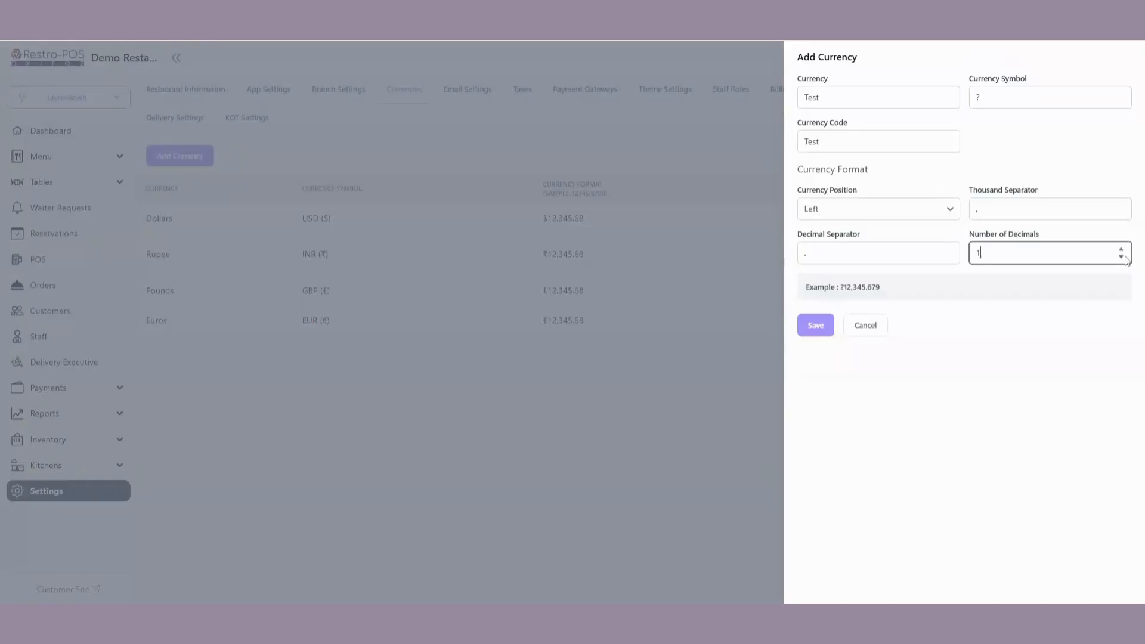
left_click(809, 325)
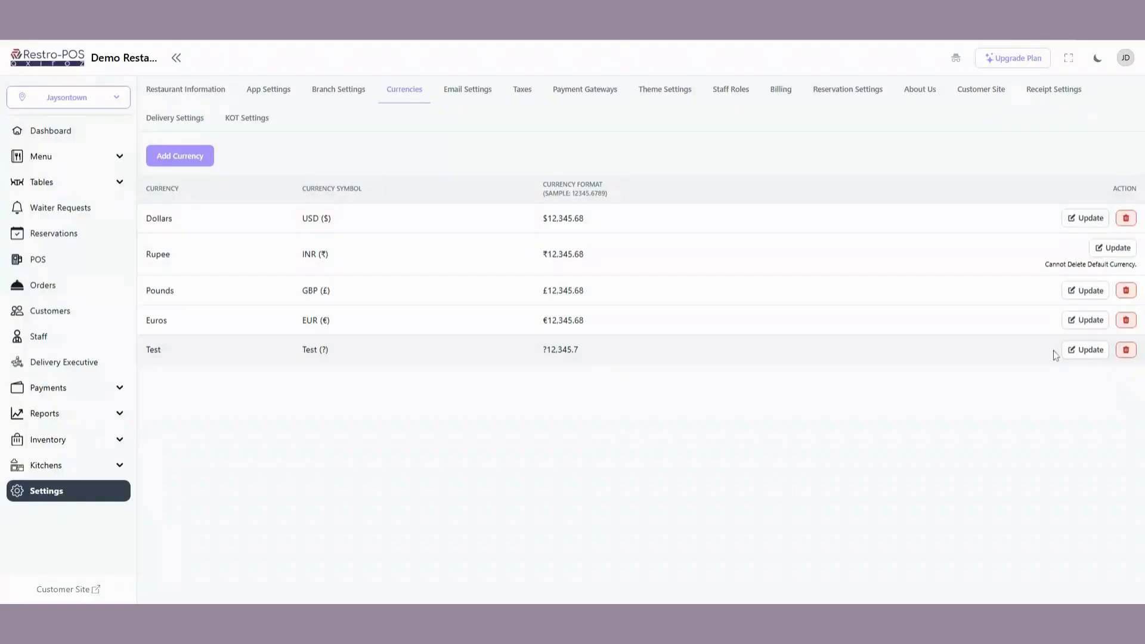
View the Test currency's edit form and close it, and review the email notification settings.
left_click(1091, 350)
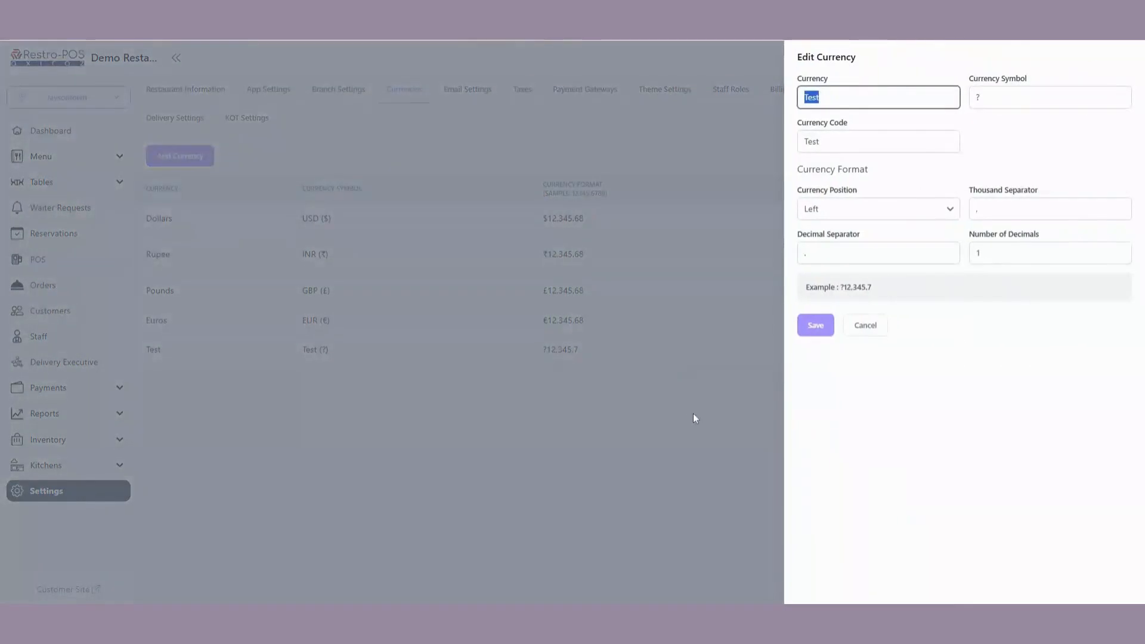
left_click(693, 413)
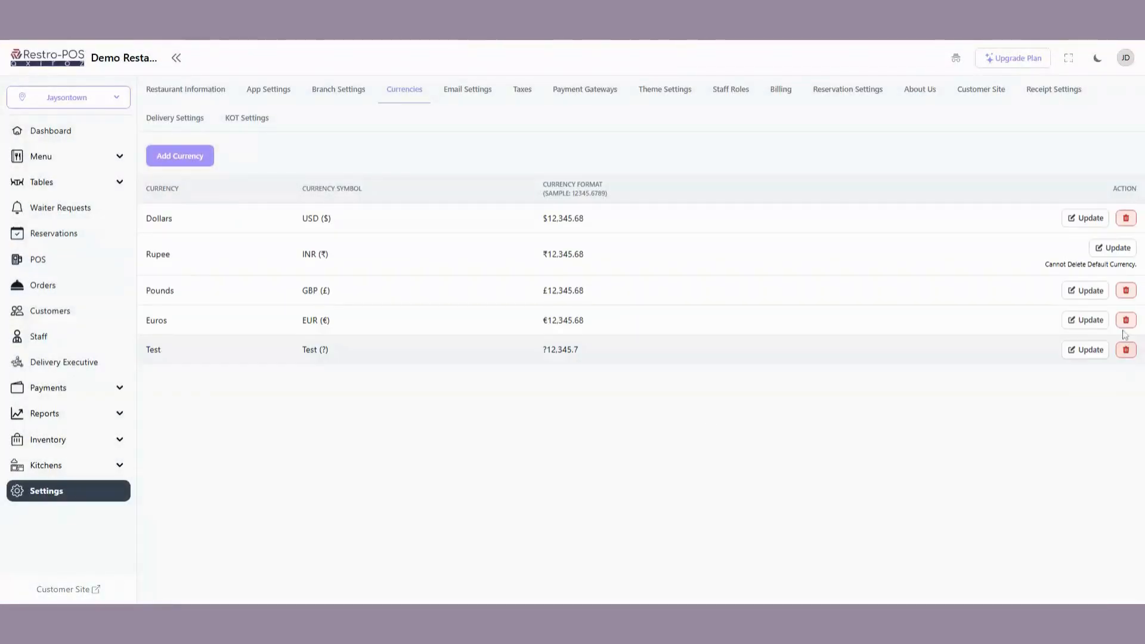
left_click(472, 96)
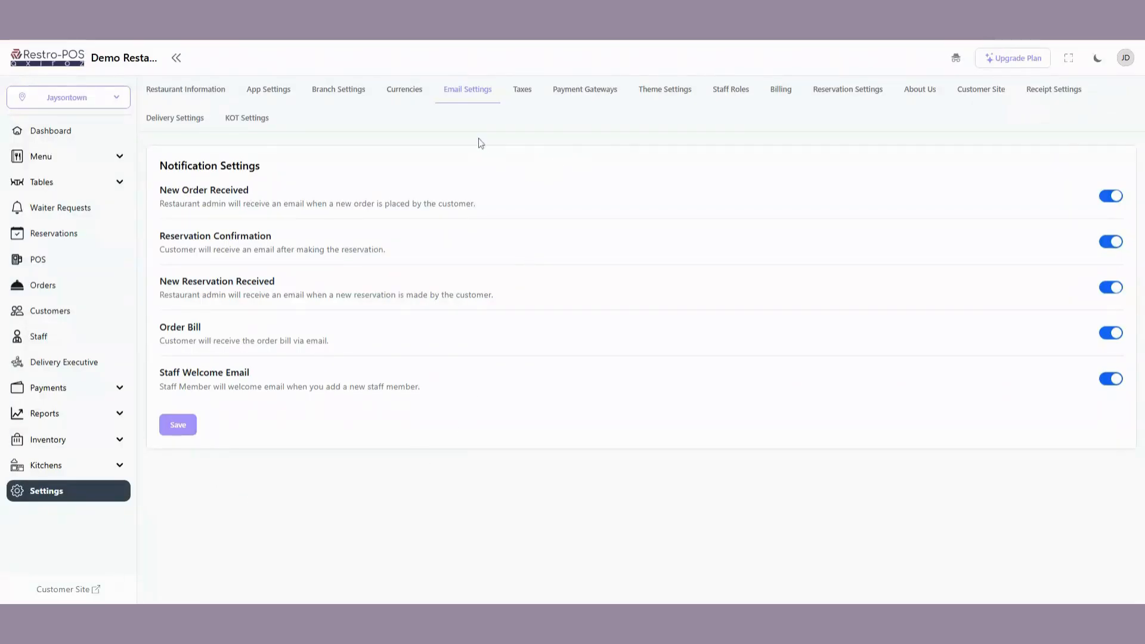
Add a tax named Test with a rate of 1.5 percent, and view its edit form.
left_click(520, 91)
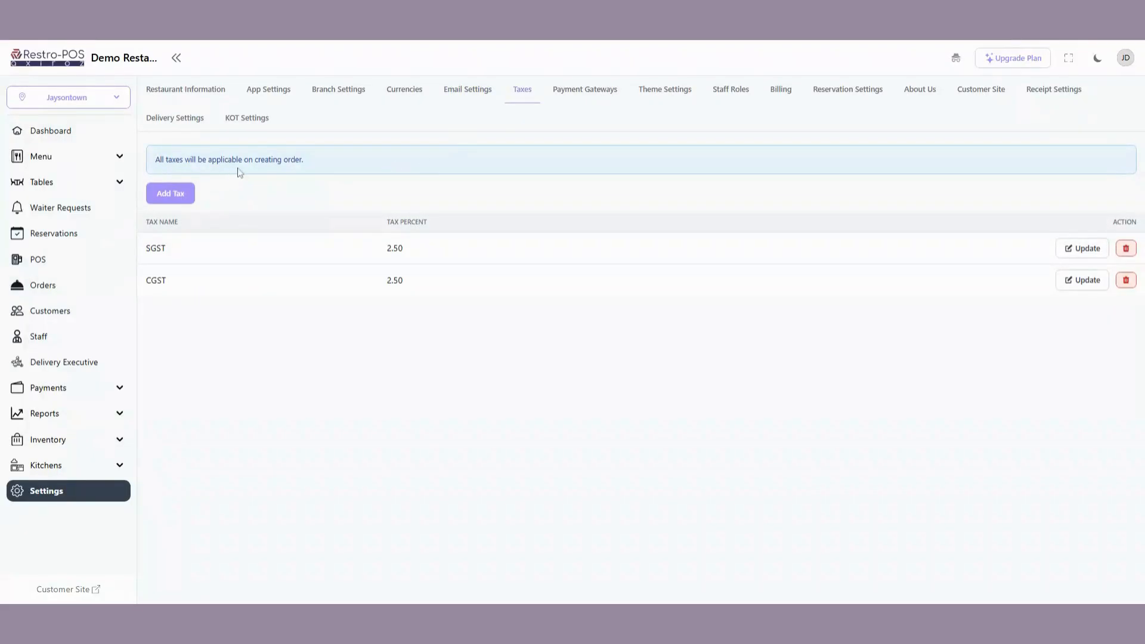
left_click(193, 200)
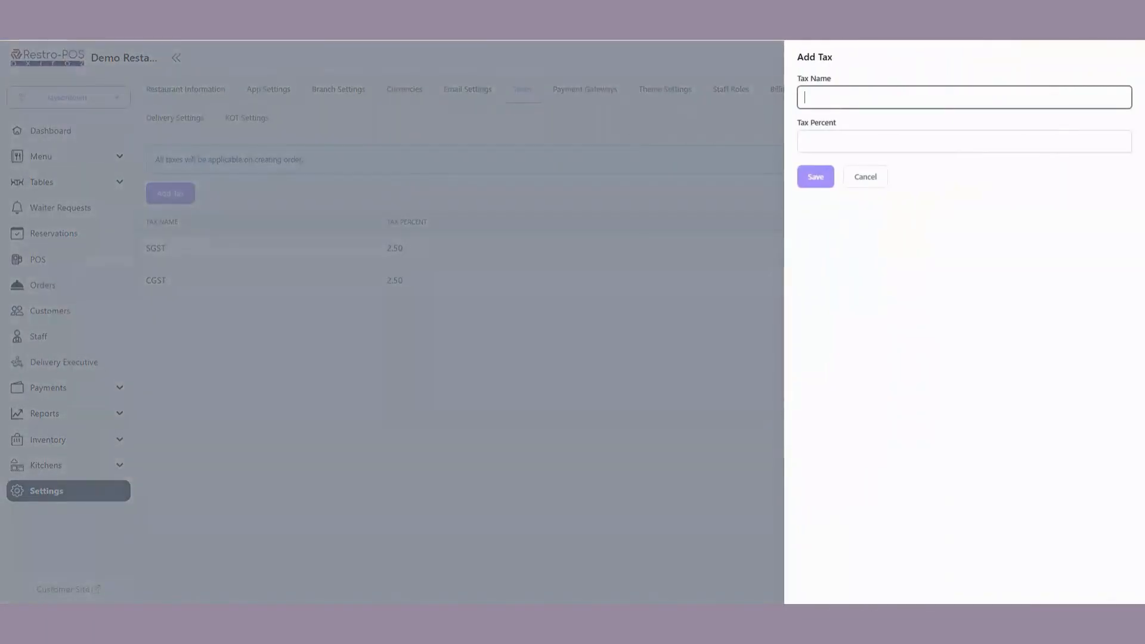
type("Test")
left_click(840, 141)
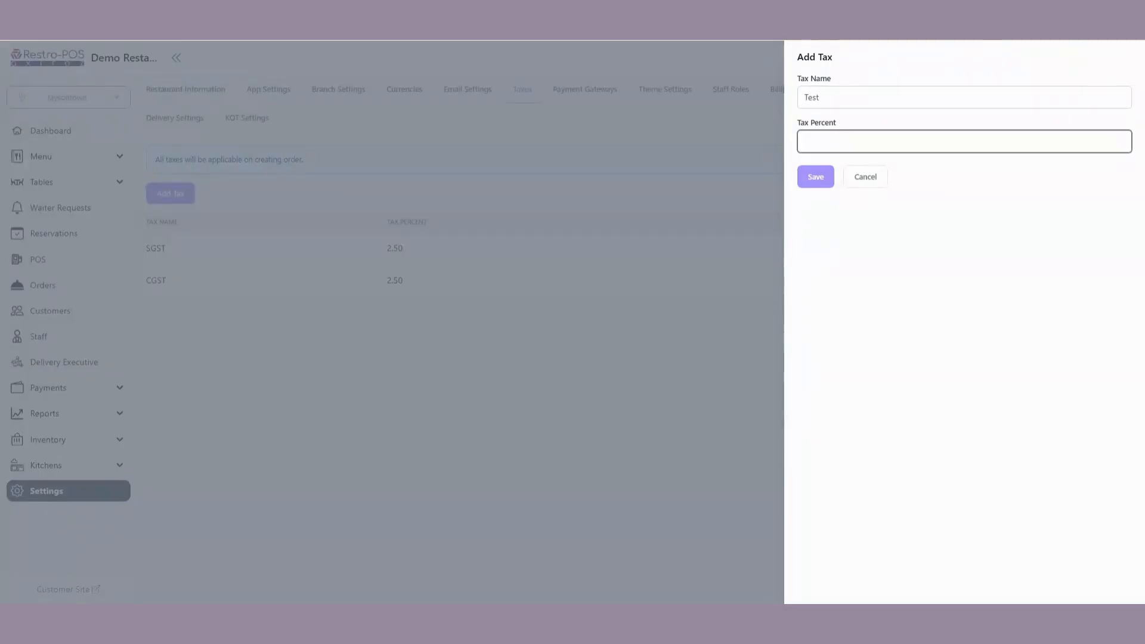
type("1.5")
left_click(816, 177)
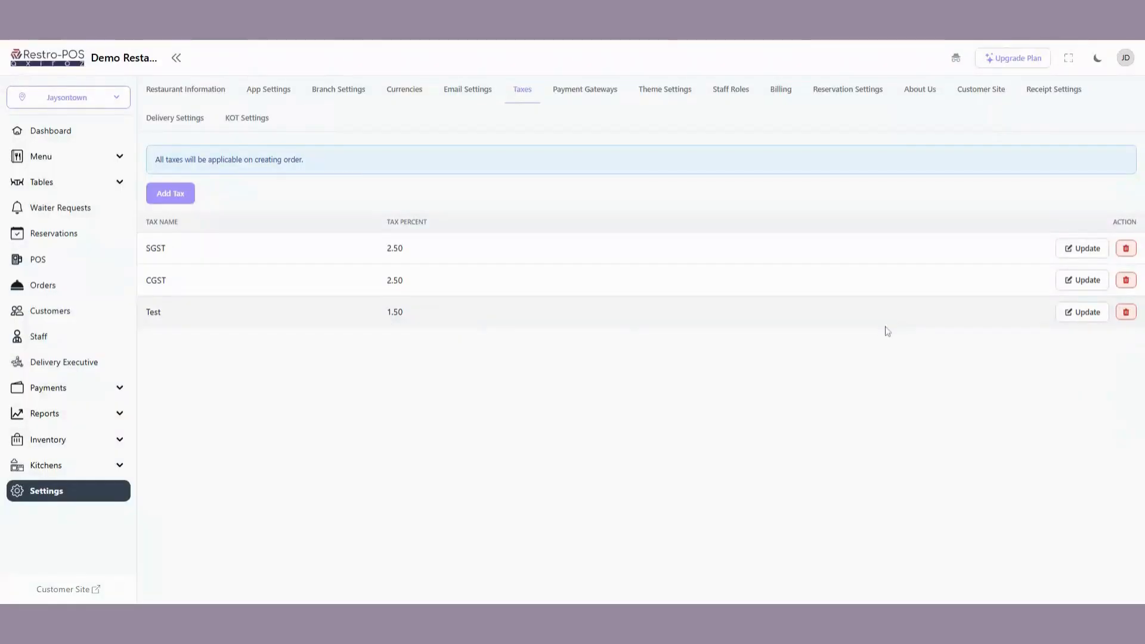
left_click(1103, 319)
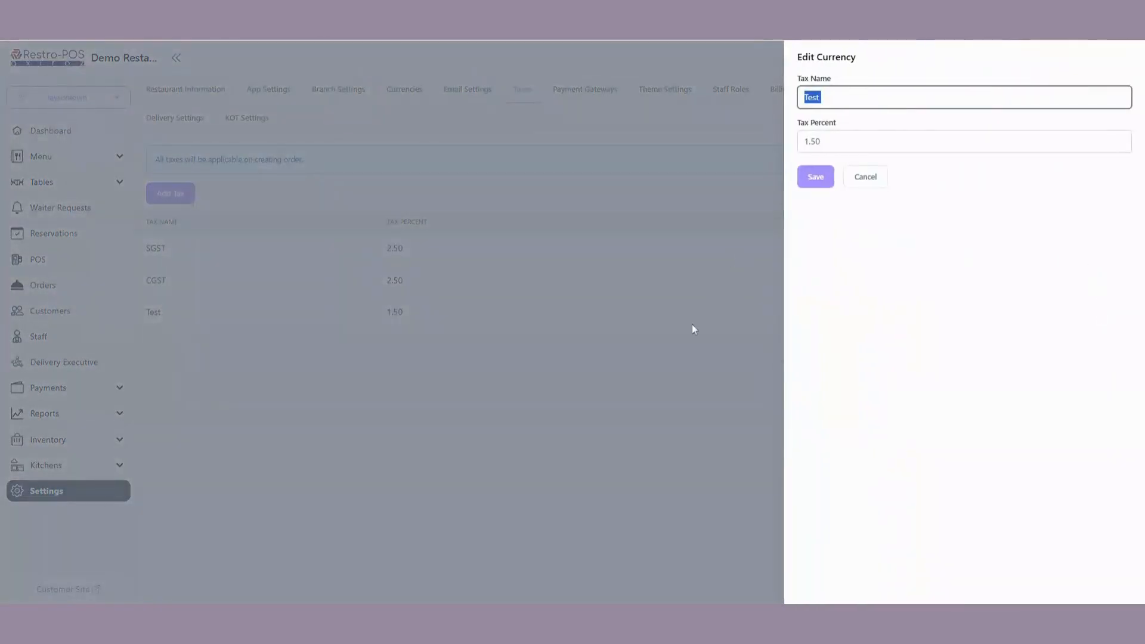
left_click(692, 325)
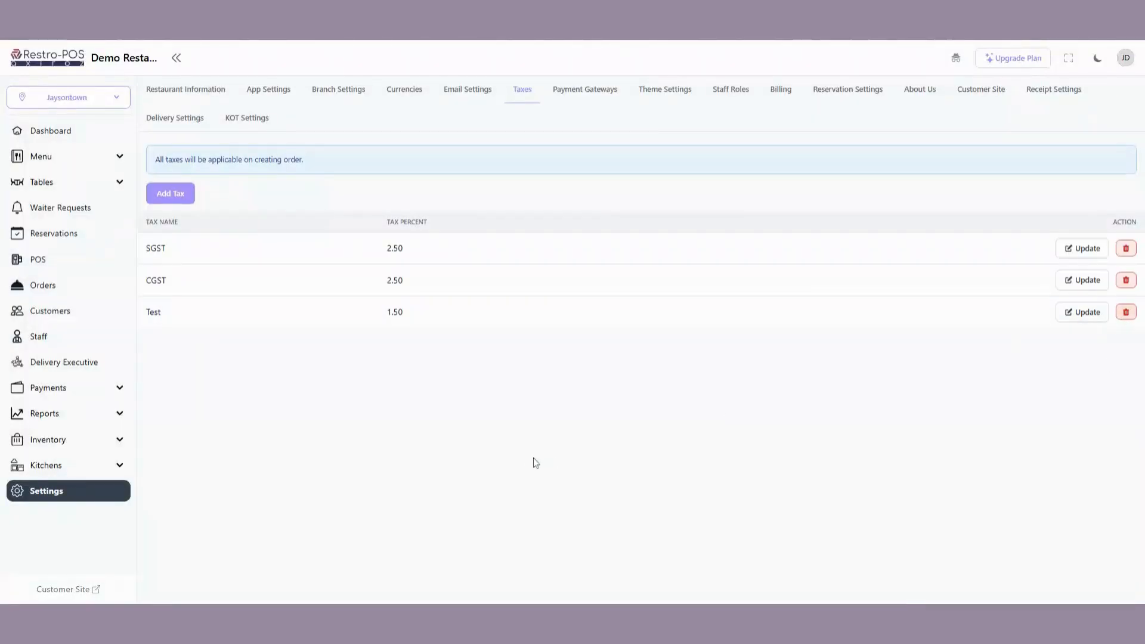
Review the payment gateway settings and the theme settings for logo, favicons and theme color.
left_click(582, 107)
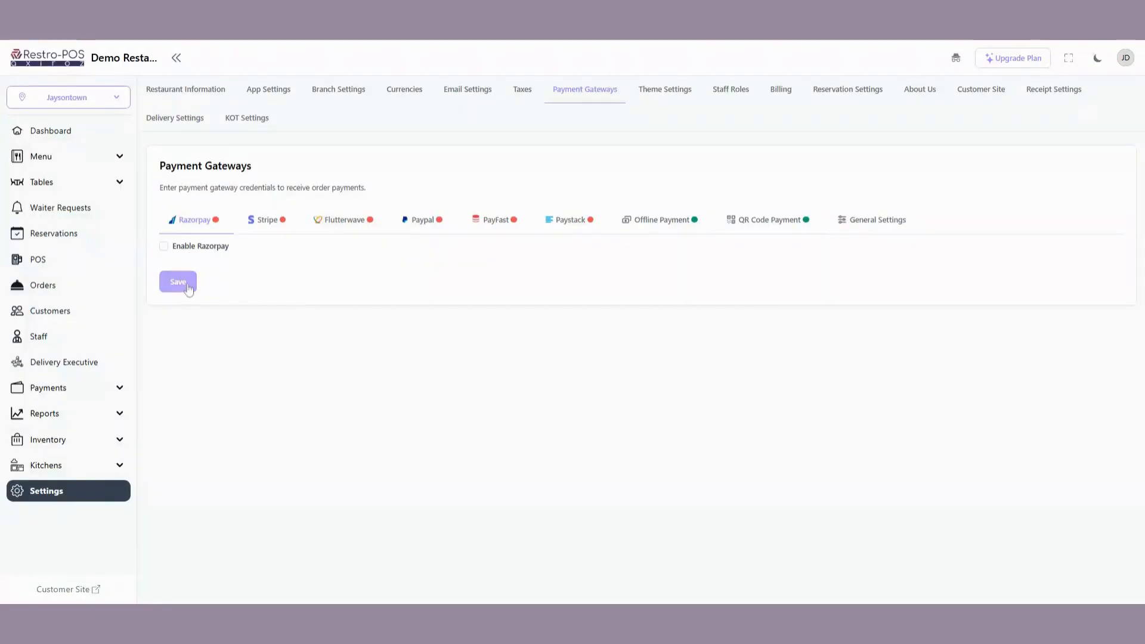
left_click(669, 102)
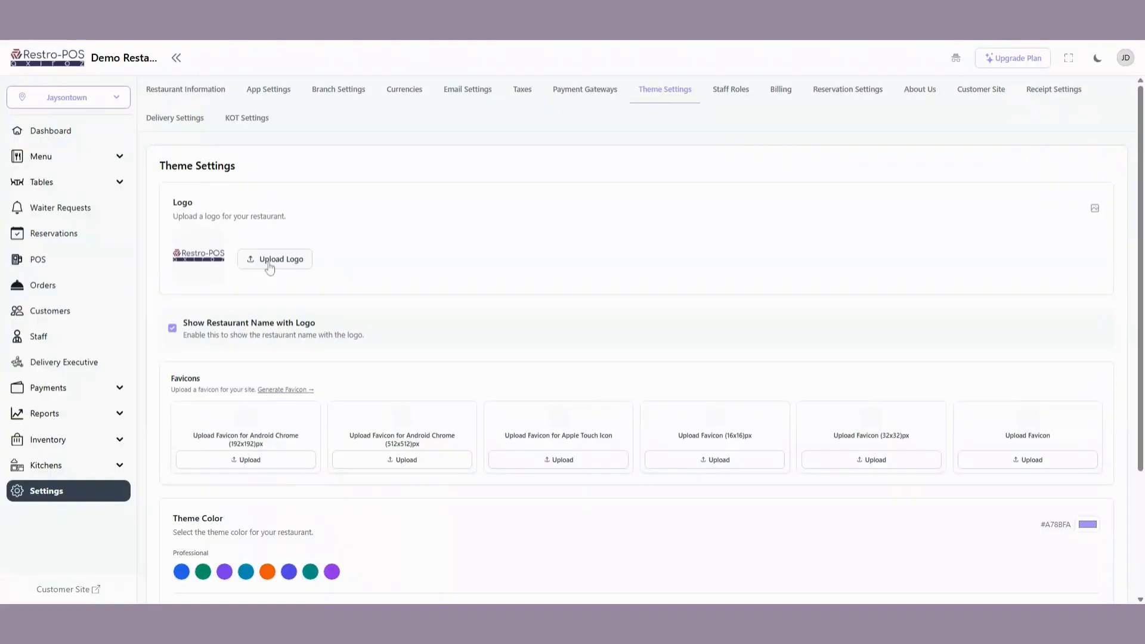
scroll(270, 268, "down", 2)
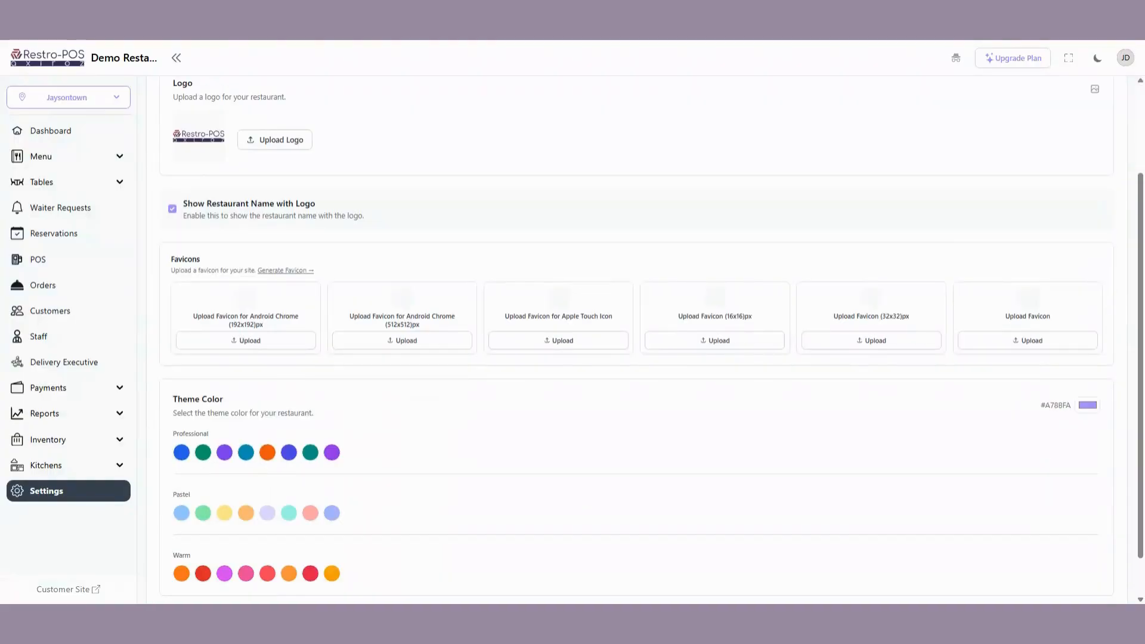
scroll(237, 256, "down", 1)
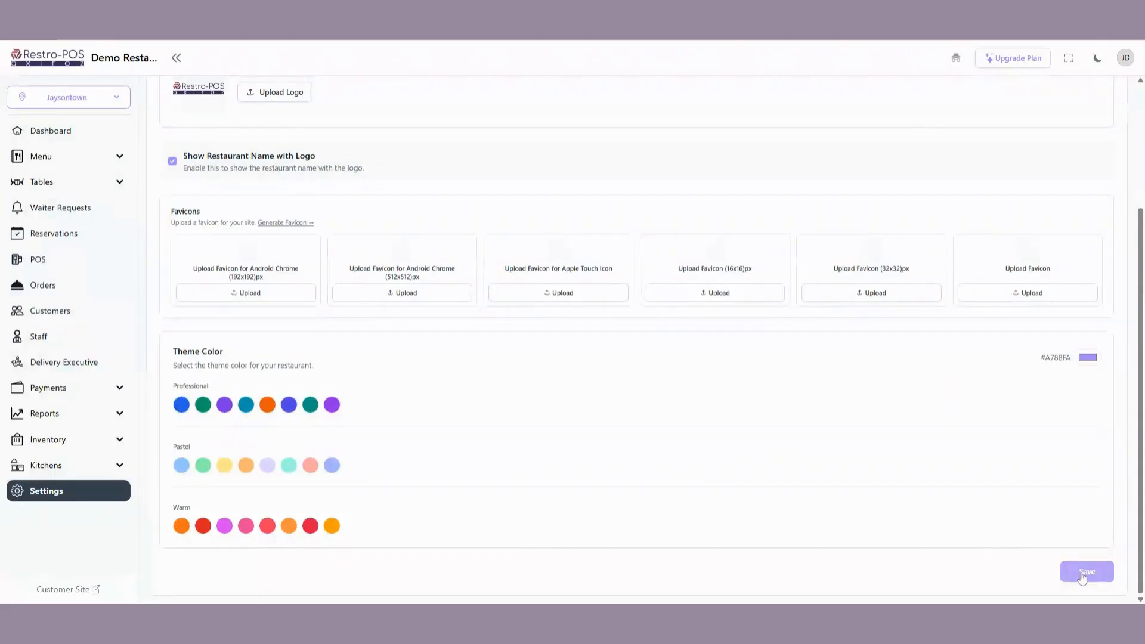
scroll(975, 546, "up", 3)
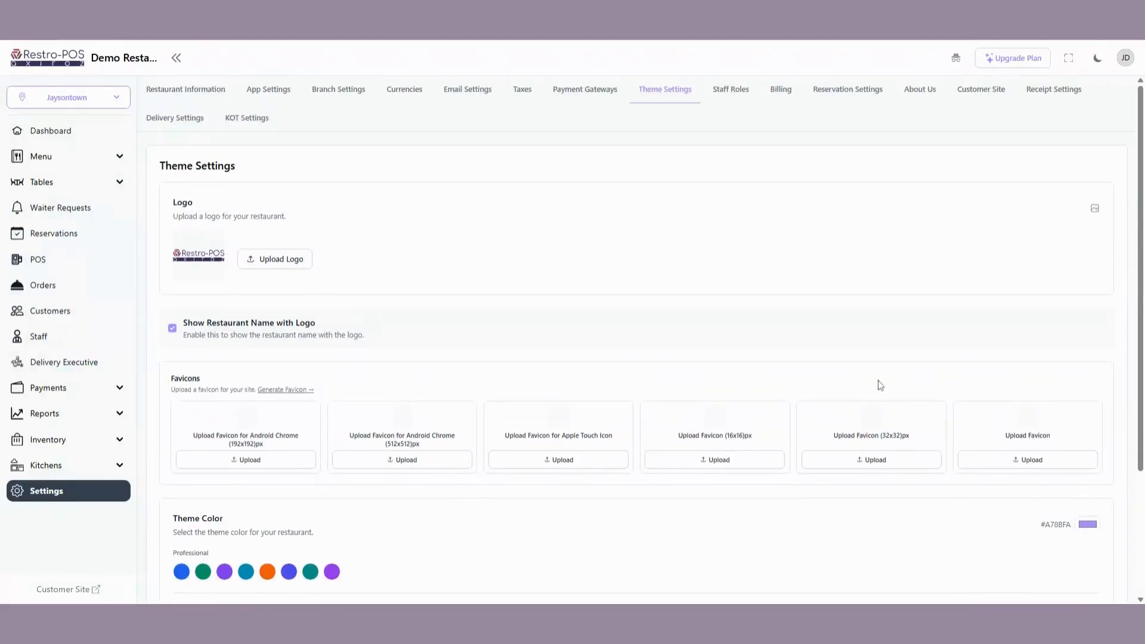
Review the staff role permissions across all modules, and toggle the Waiter role's Create Menu permission on and back off.
left_click(723, 99)
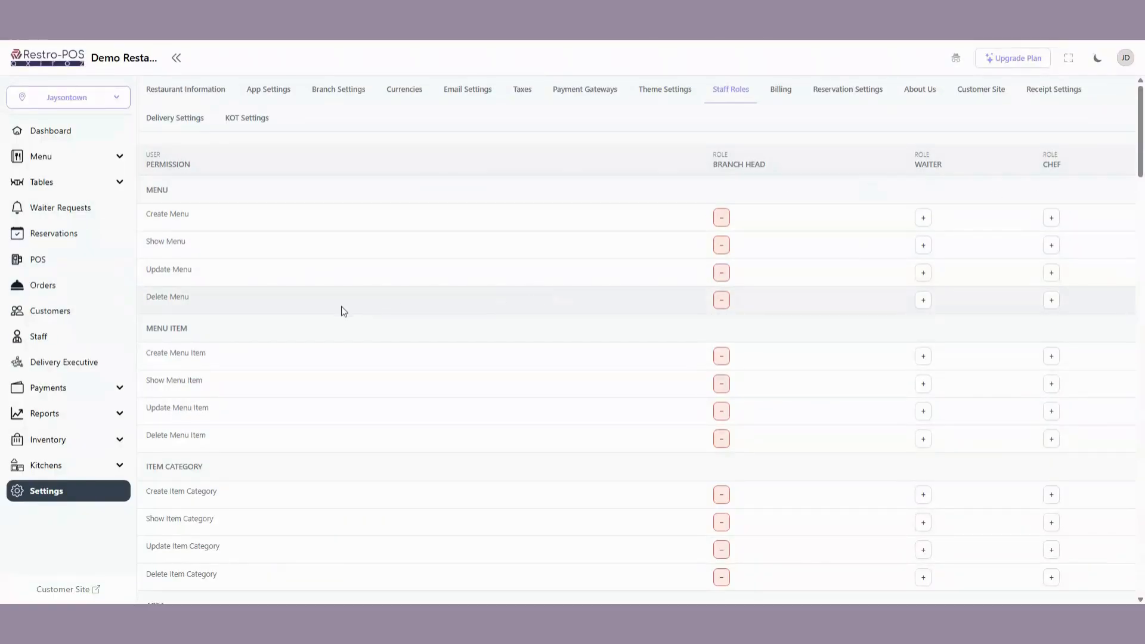
scroll(281, 306, "down", 3)
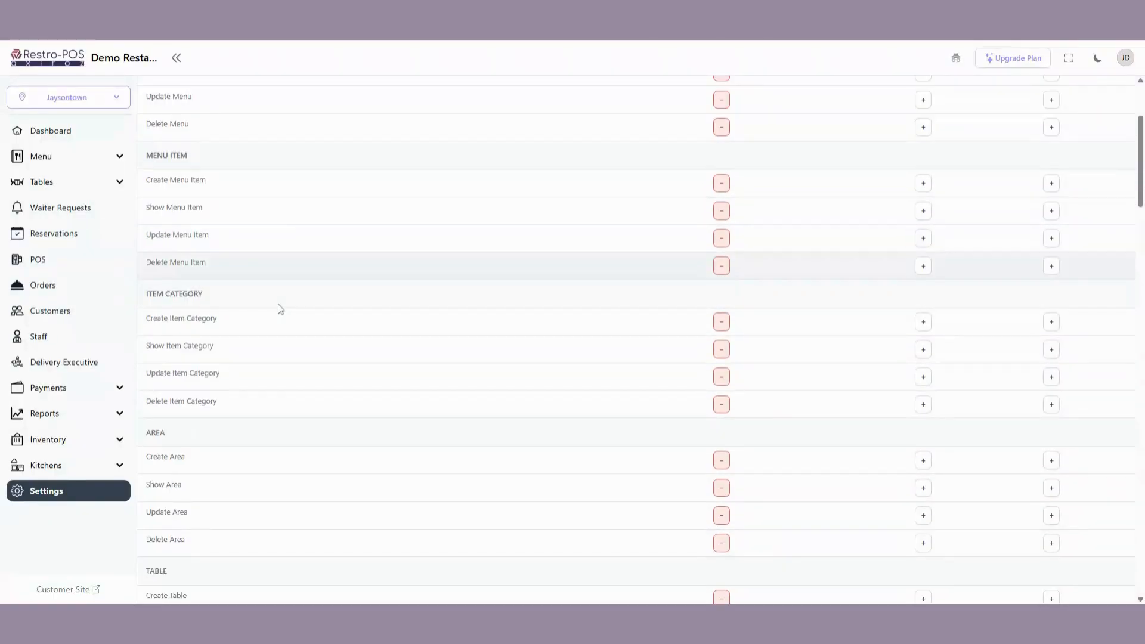
scroll(280, 309, "down", 20)
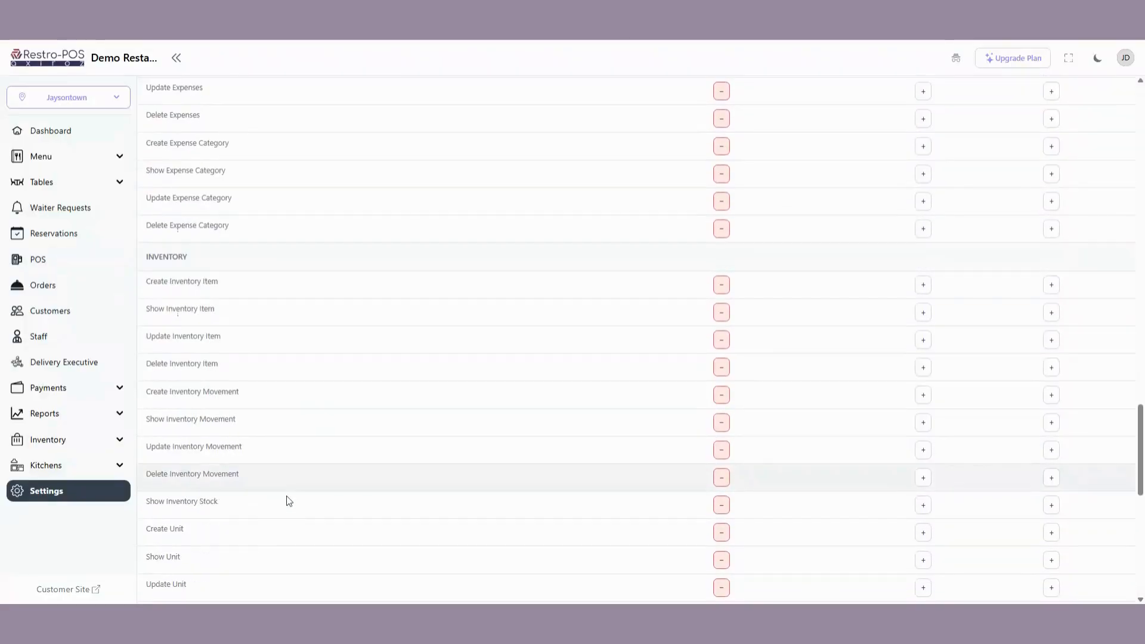
scroll(286, 496, "down", 10)
scroll(286, 496, "up", 4)
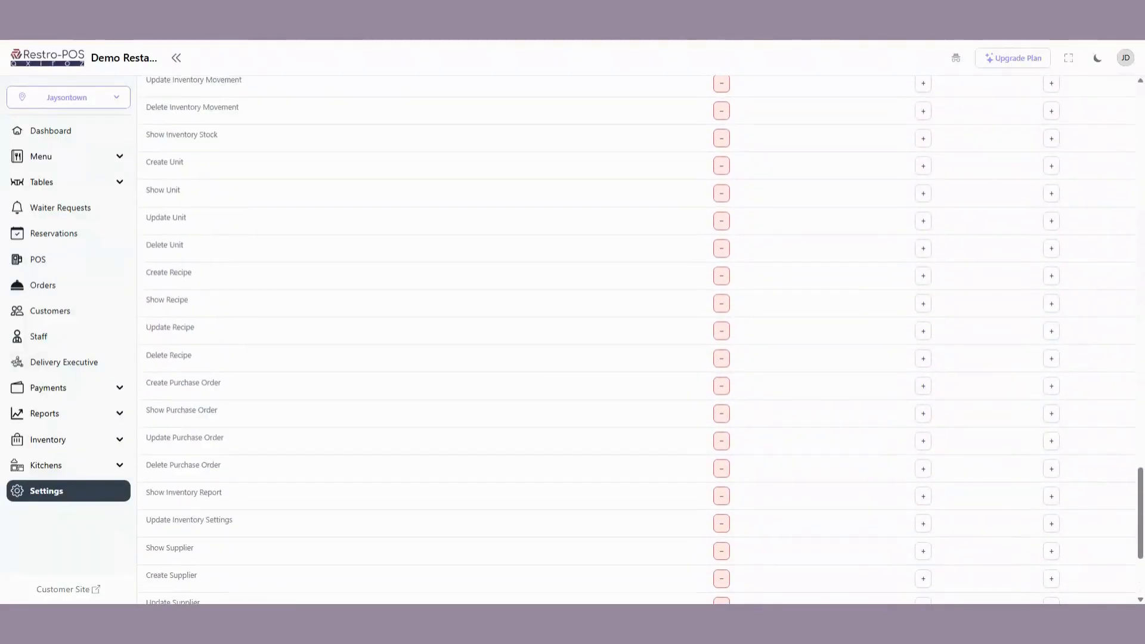
scroll(291, 518, "up", 20)
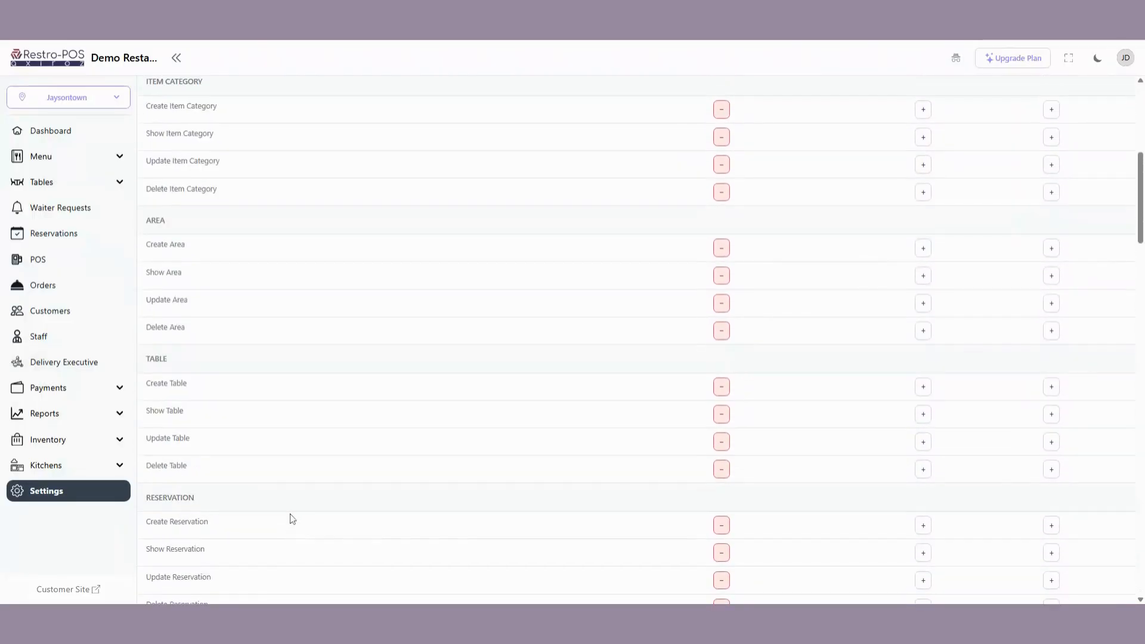
scroll(292, 519, "up", 6)
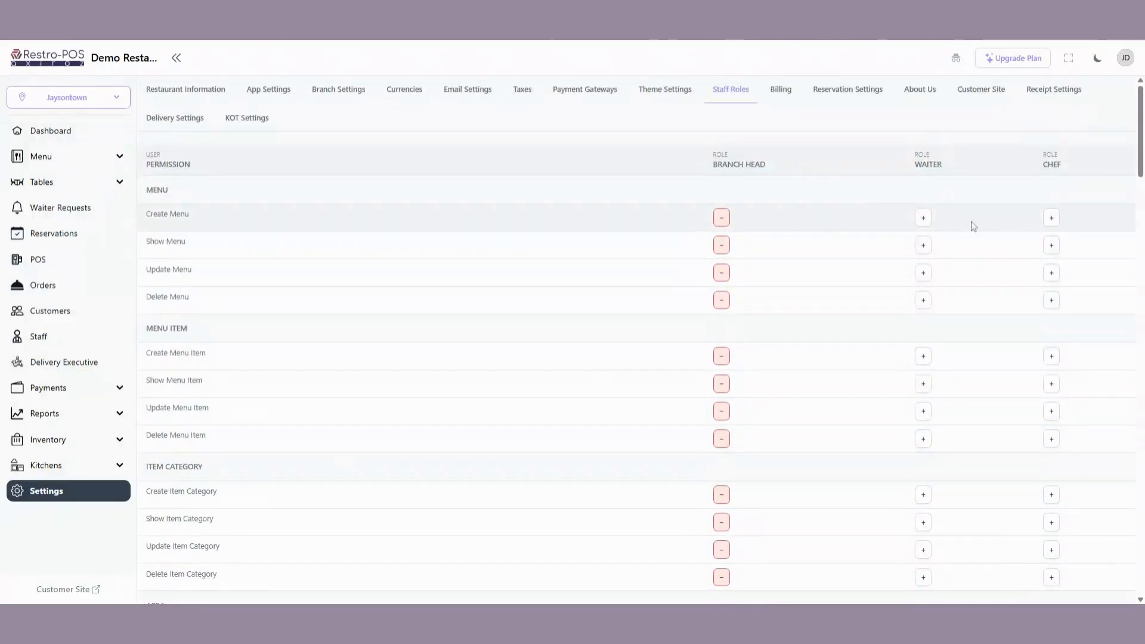
left_click(921, 218)
left_click(924, 220)
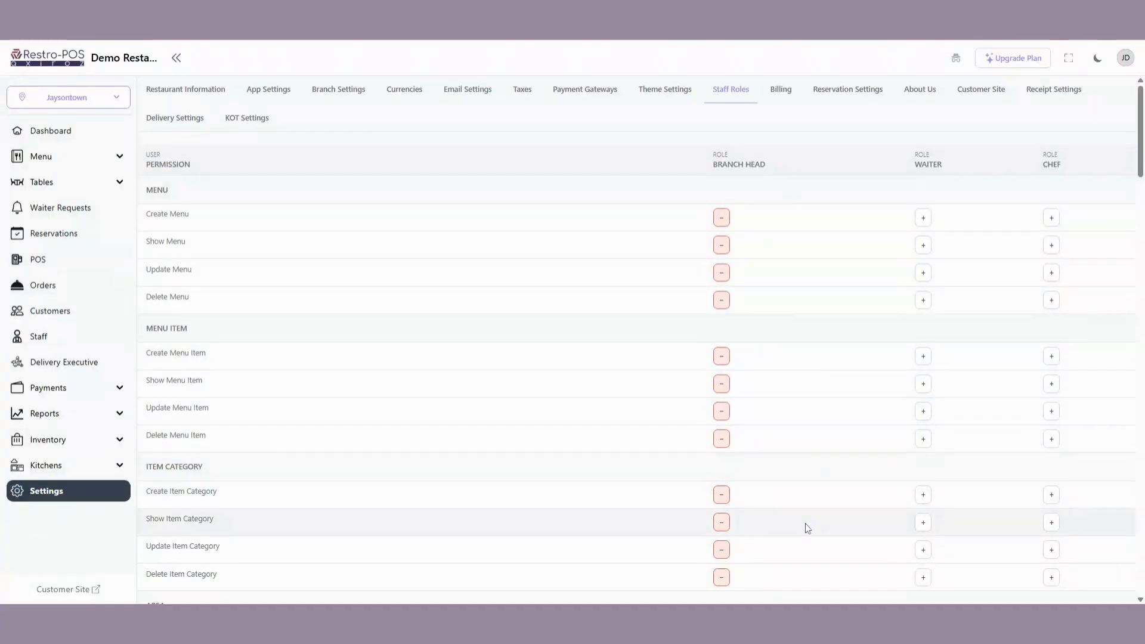
Review the current plan name, plan type and licence expiry in the billing plan details.
left_click(791, 104)
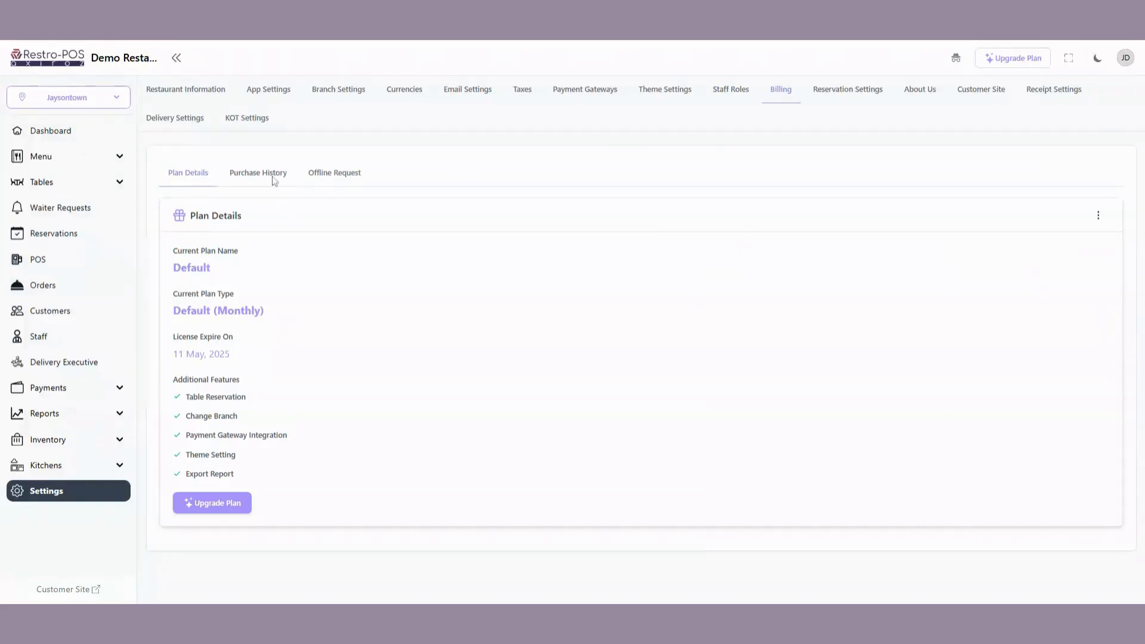
left_click_drag(334, 276, 402, 340)
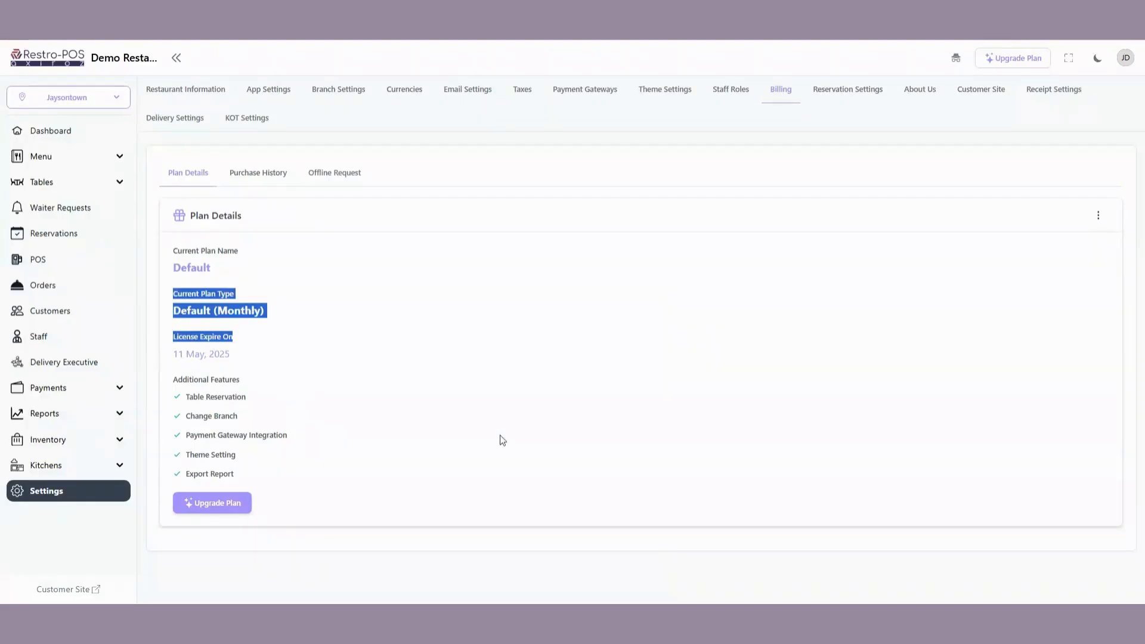
Try to set Monday's Breakfast reservation start hour to 09, and check the Tuesday and Monday time slots.
left_click(825, 103)
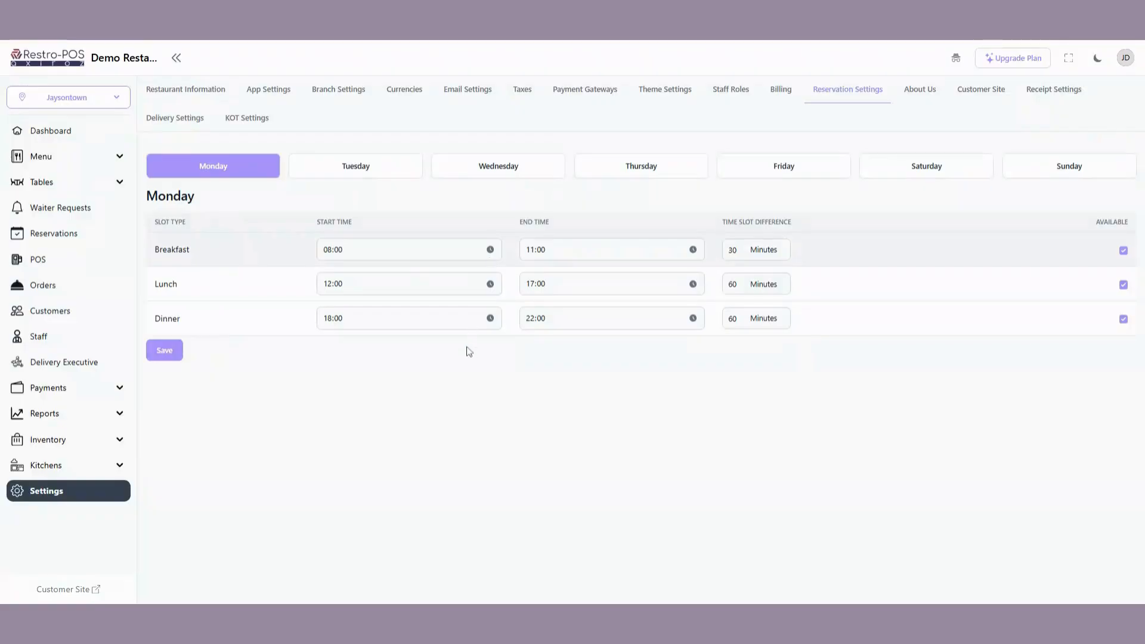
left_click(332, 251)
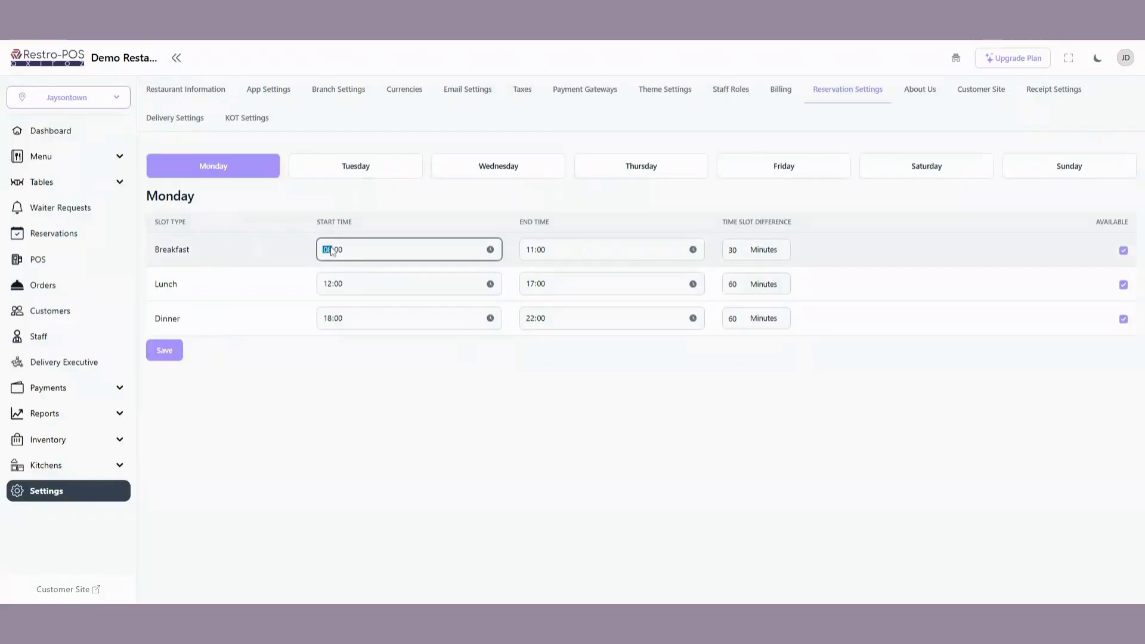
type("09")
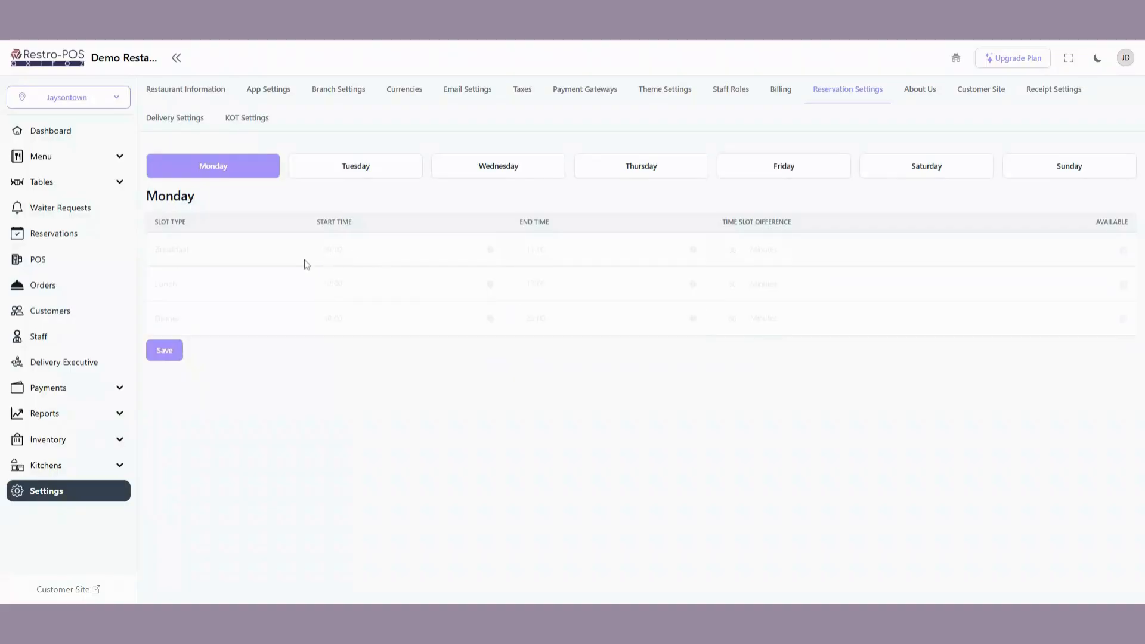
left_click(378, 171)
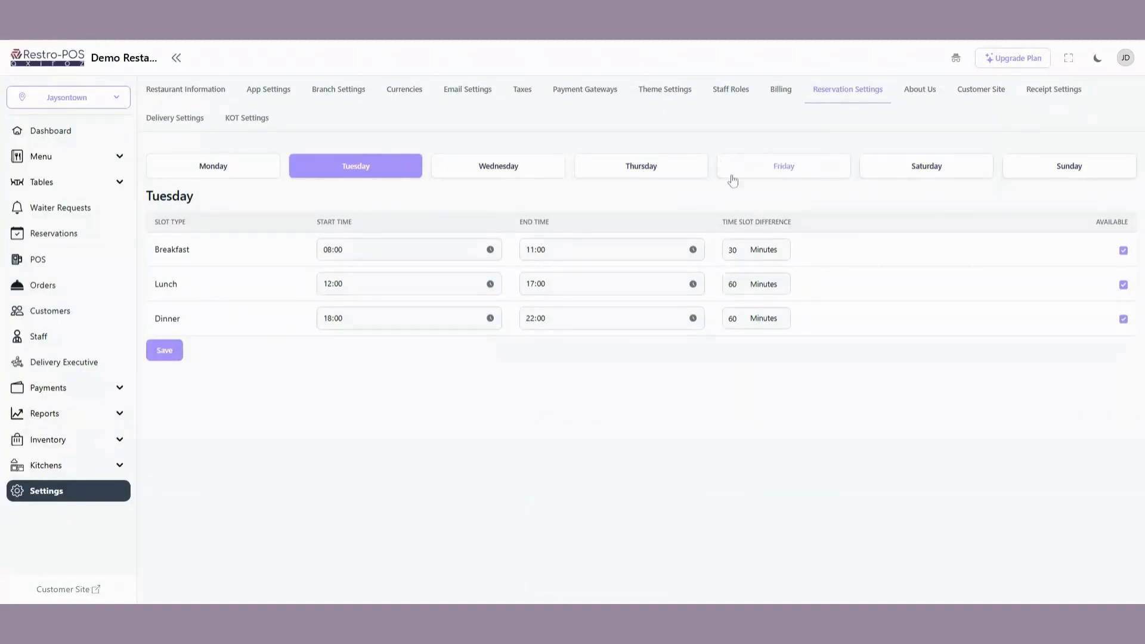
left_click(250, 171)
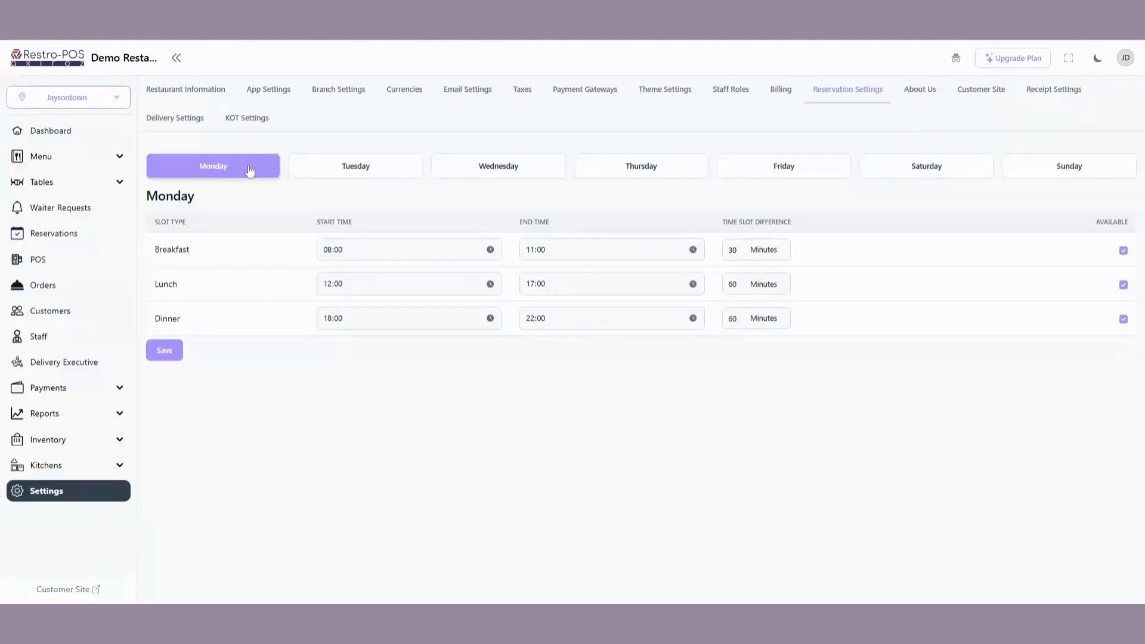
Review the About Us text and the customer site settings, from order, call waiter and dine-in options through social media links and SEO.
left_click(919, 96)
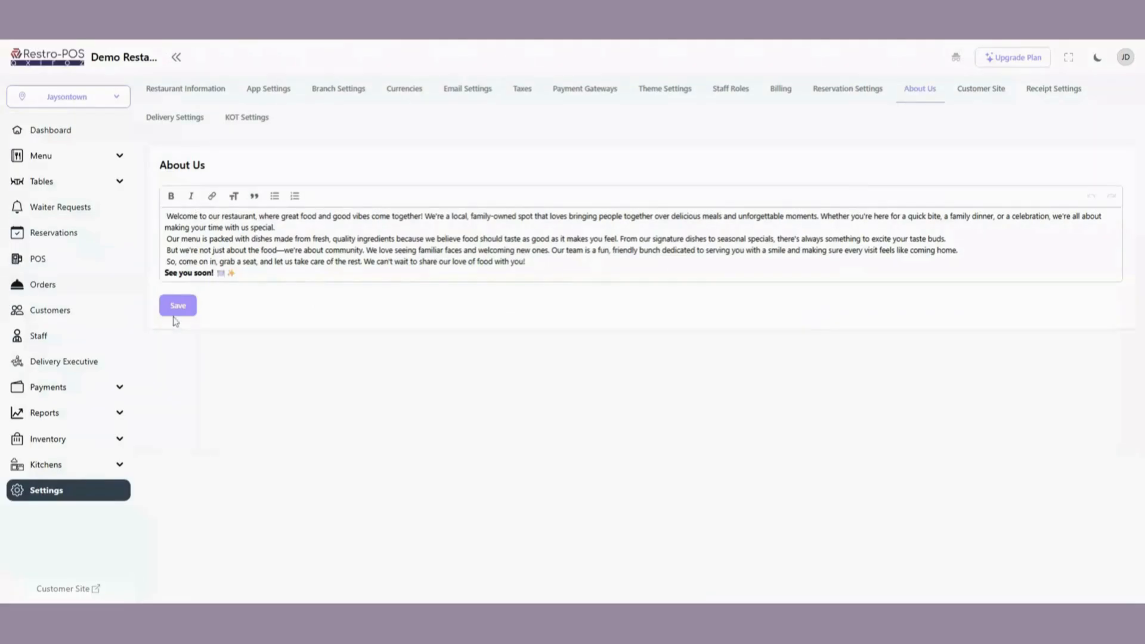
left_click(973, 88)
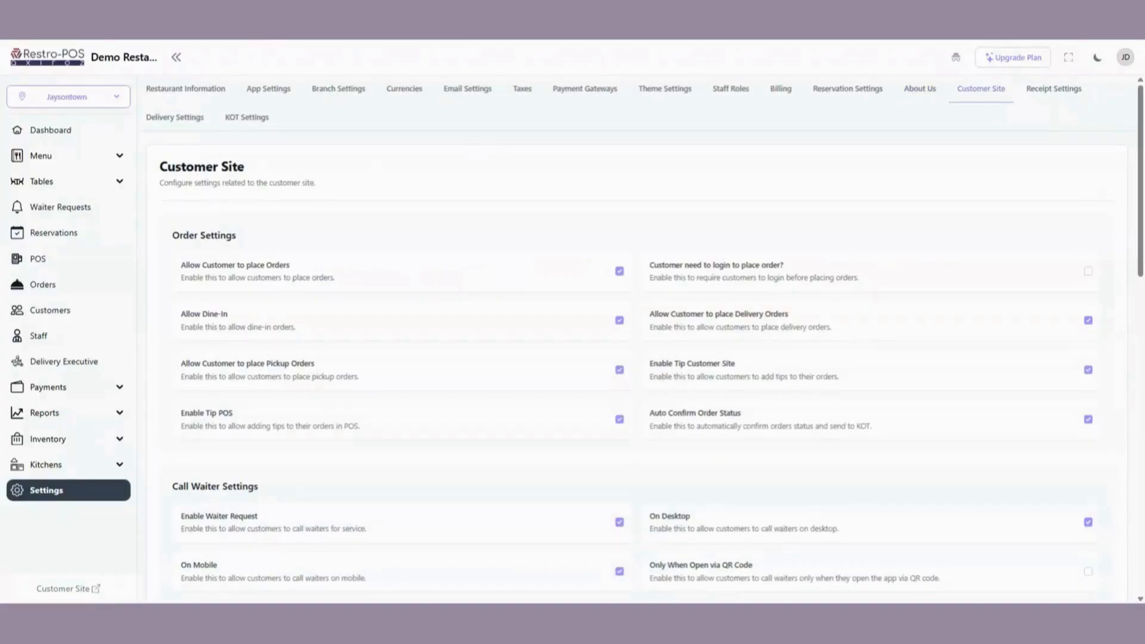
scroll(301, 173, "down", 1)
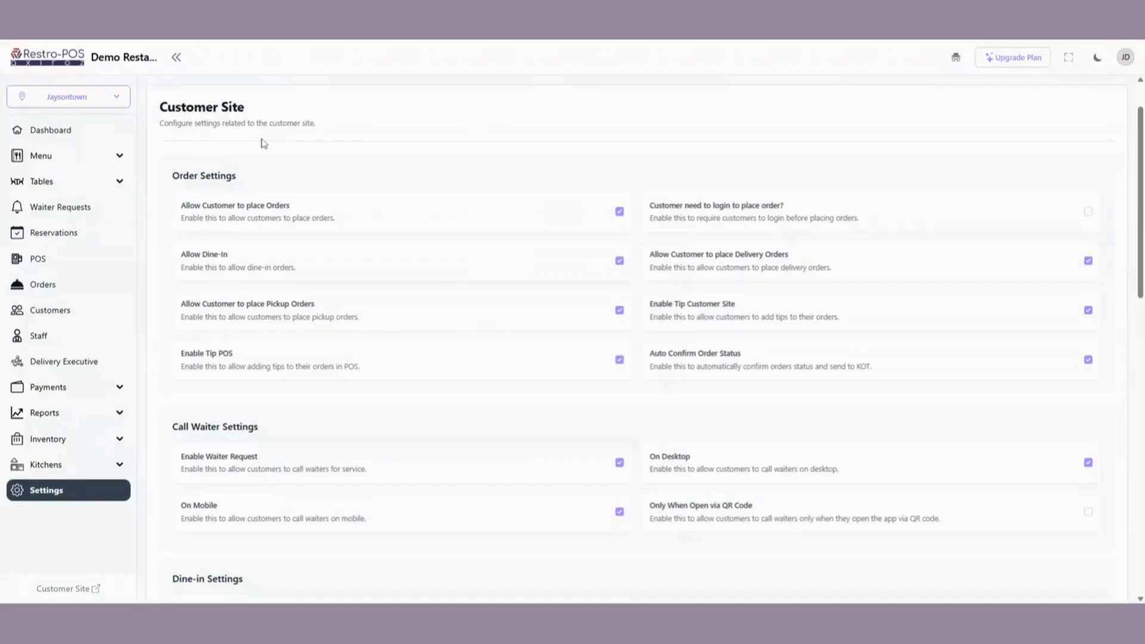
scroll(251, 141, "down", 2)
scroll(238, 141, "up", 2)
scroll(623, 372, "down", 2)
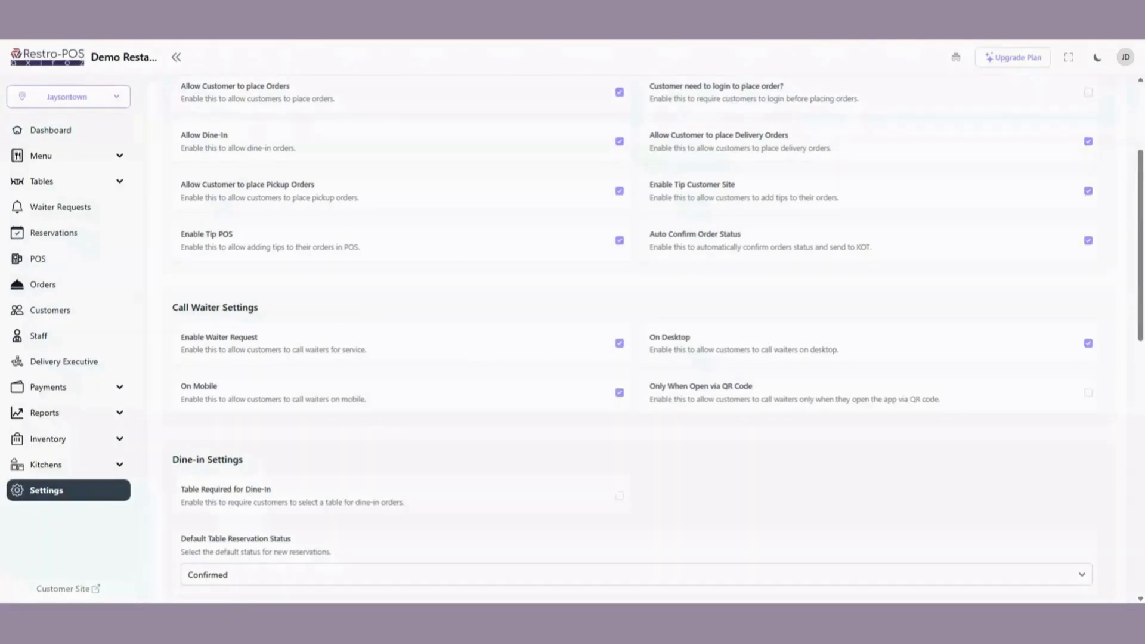
scroll(317, 353, "down", 3)
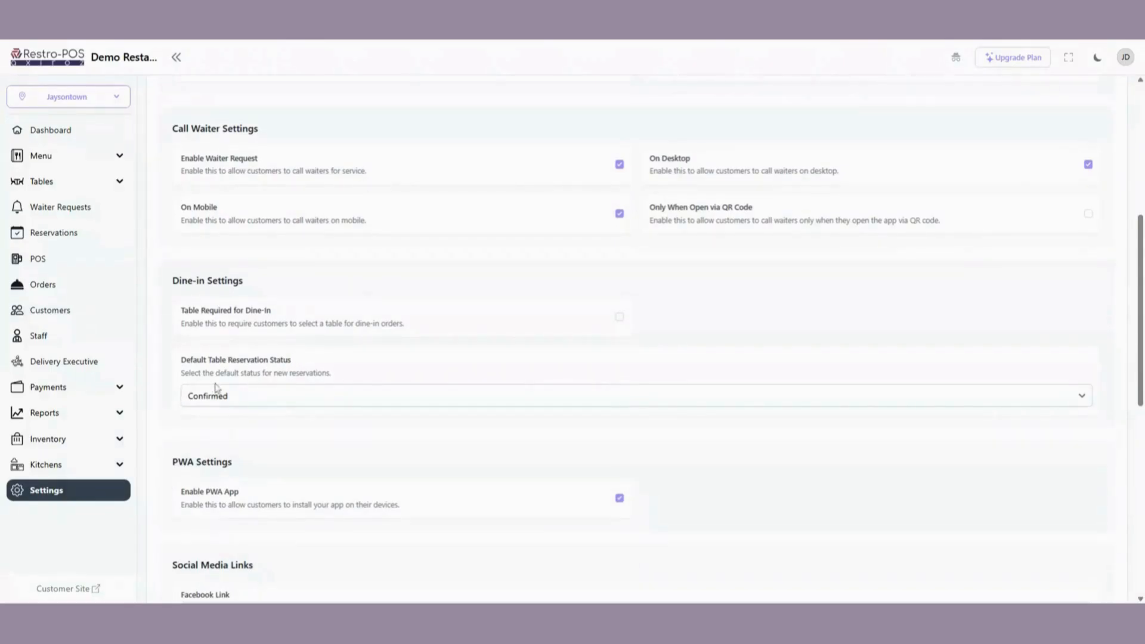
scroll(217, 388, "down", 3)
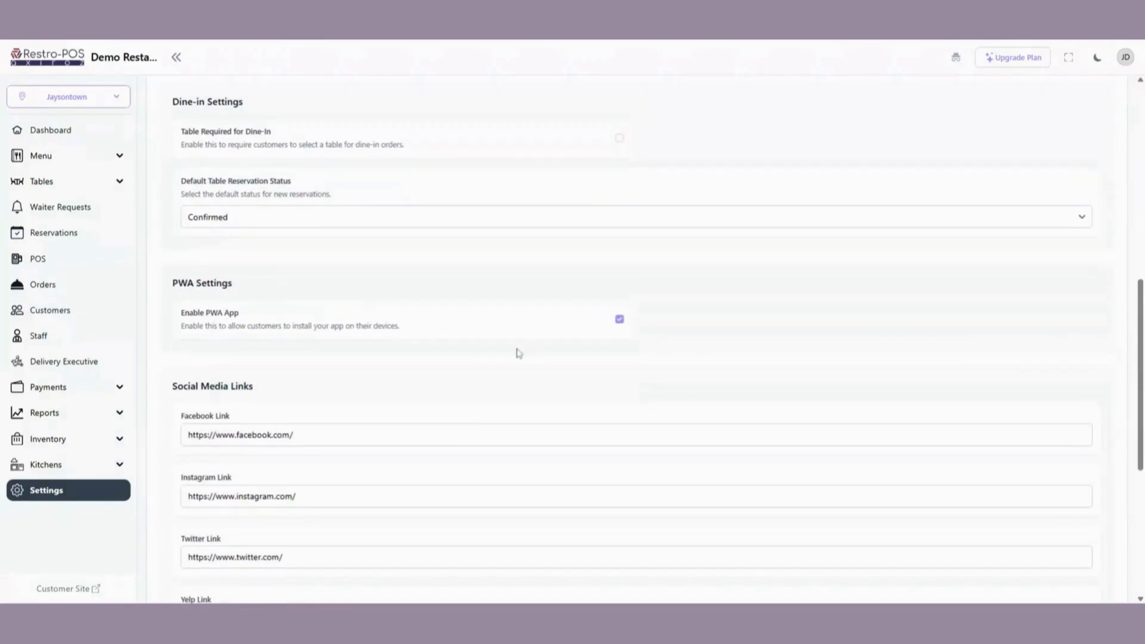
scroll(407, 351, "down", 2)
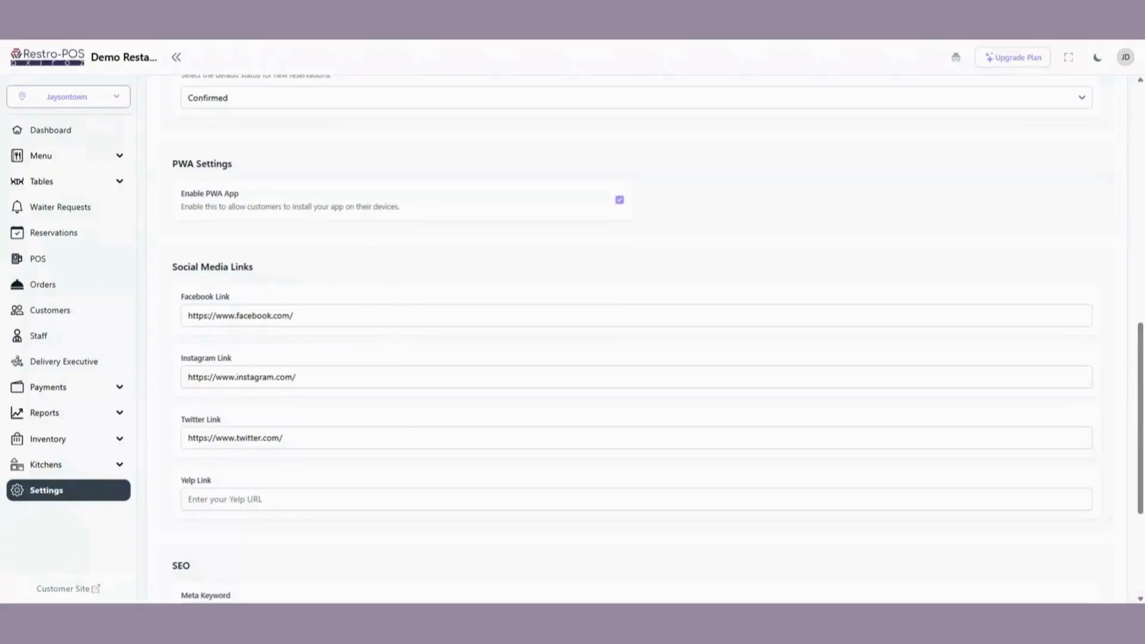
scroll(325, 322, "down", 3)
scroll(278, 353, "down", 1)
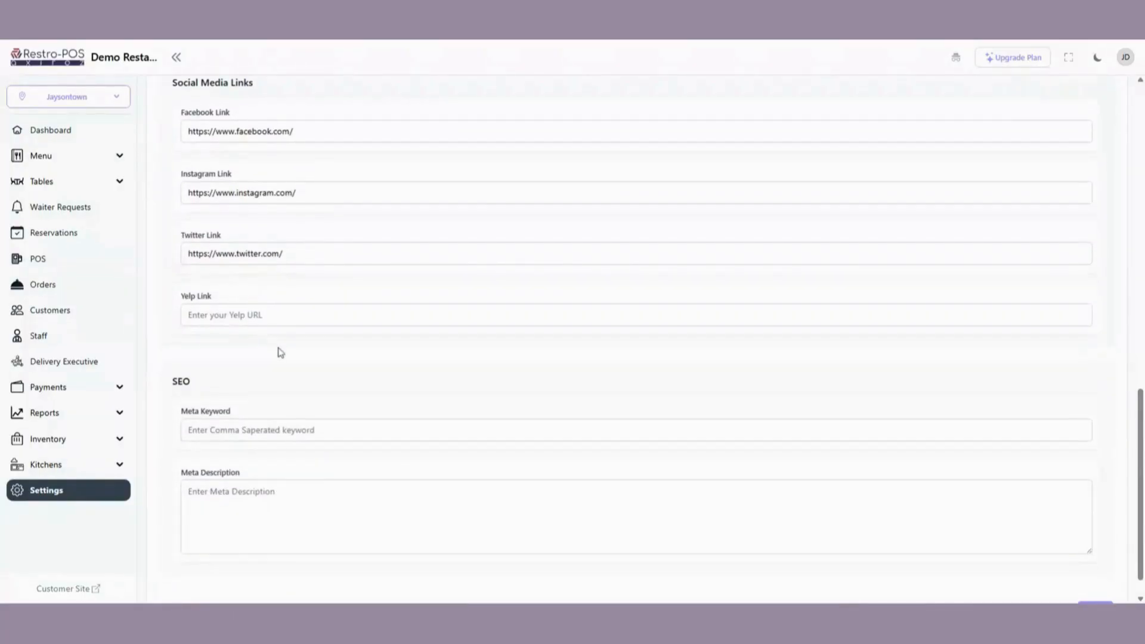
scroll(522, 411, "up", 1)
scroll(522, 400, "up", 10)
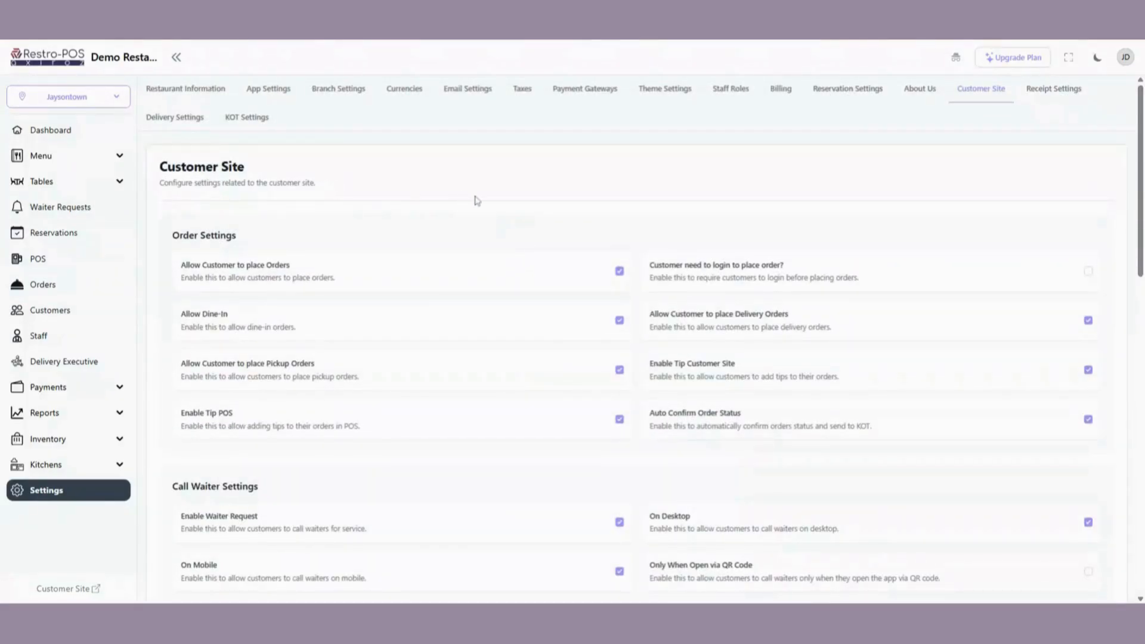
scroll(477, 201, "down", 10)
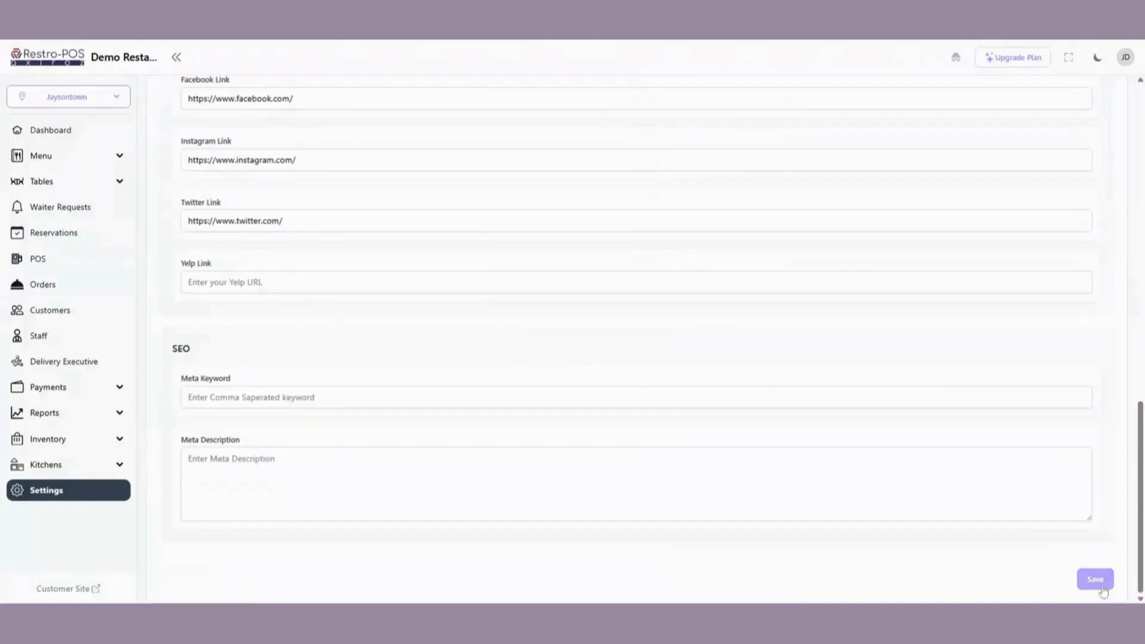
scroll(776, 393, "up", 10)
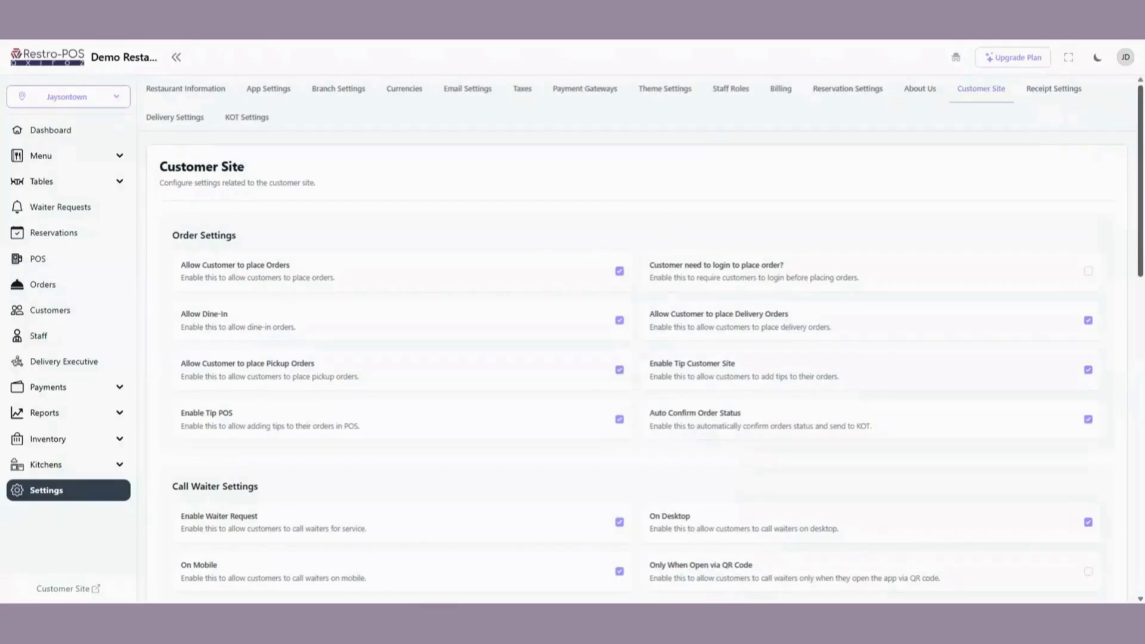
Review the receipt settings, and preview the sample receipt and close the preview.
left_click(1058, 97)
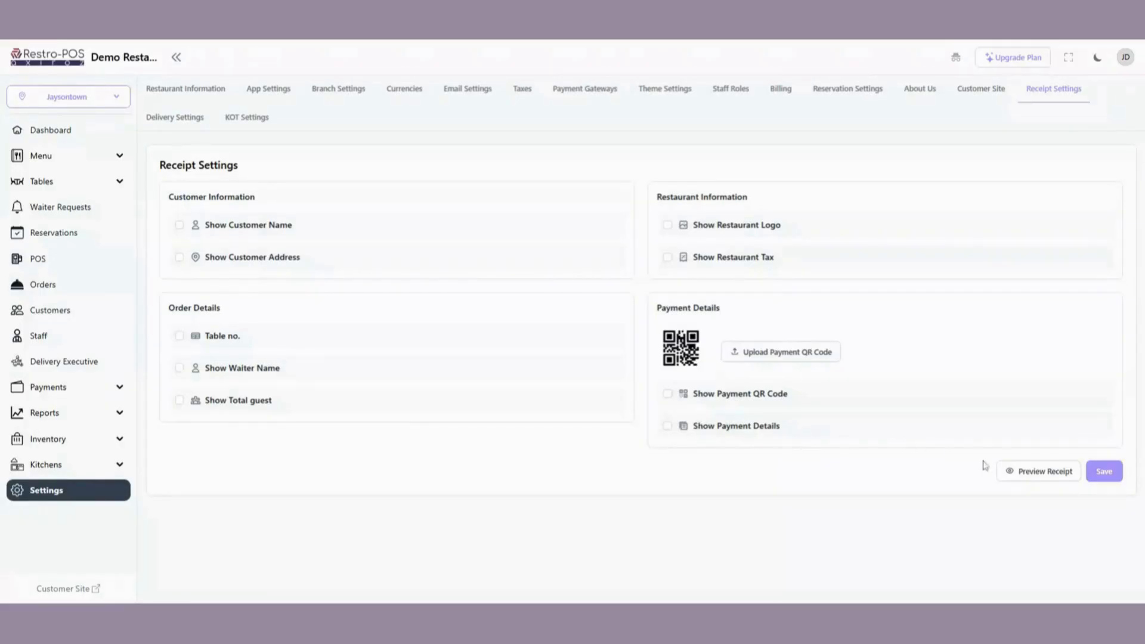
left_click(1043, 477)
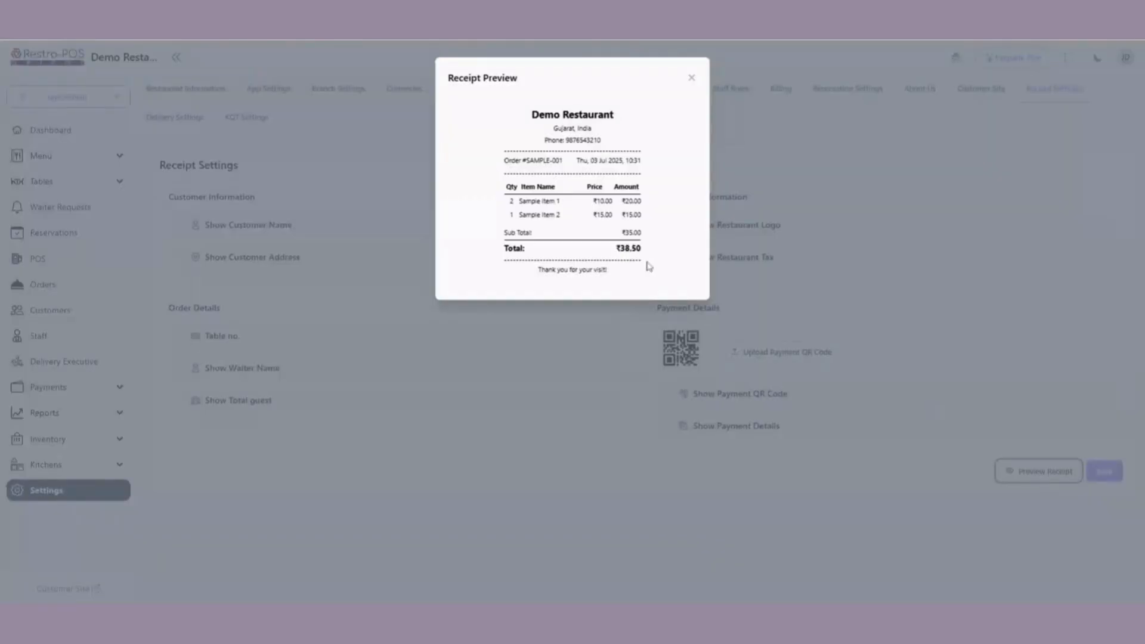
left_click(567, 362)
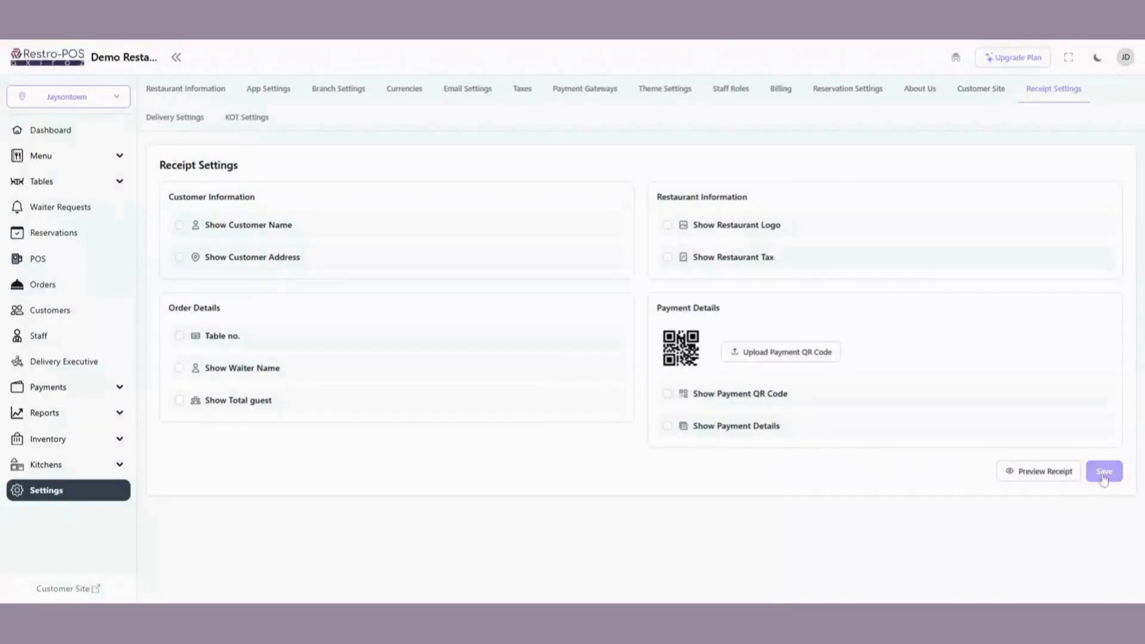
Review the delivery settings for fees, free delivery, schedule and time estimation, and open the KOT settings.
left_click(155, 119)
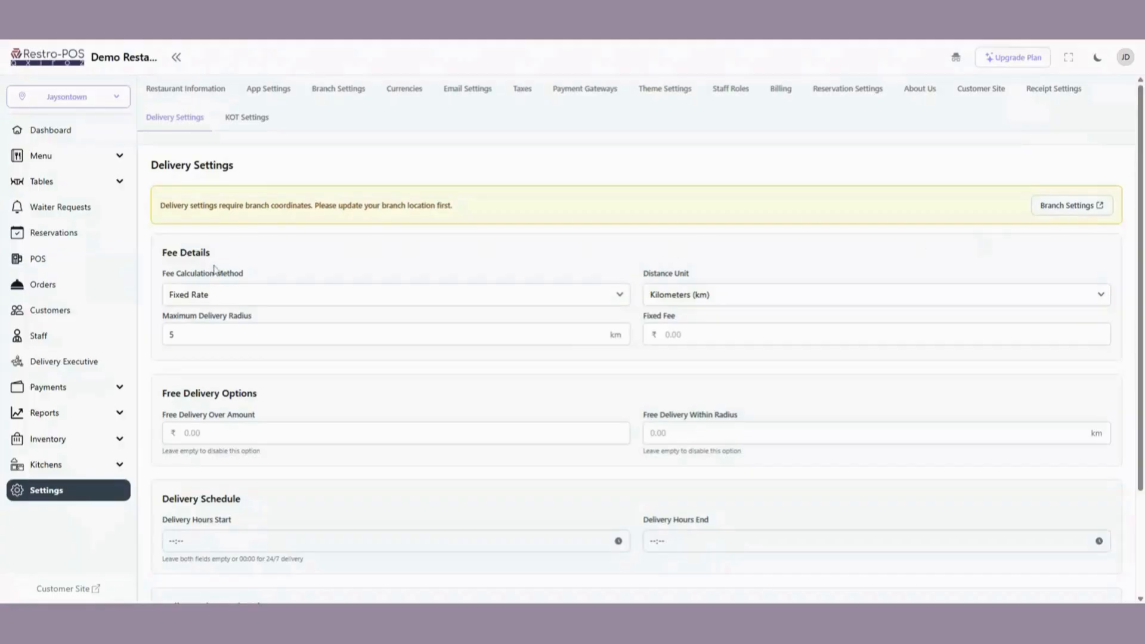
scroll(214, 271, "down", 1)
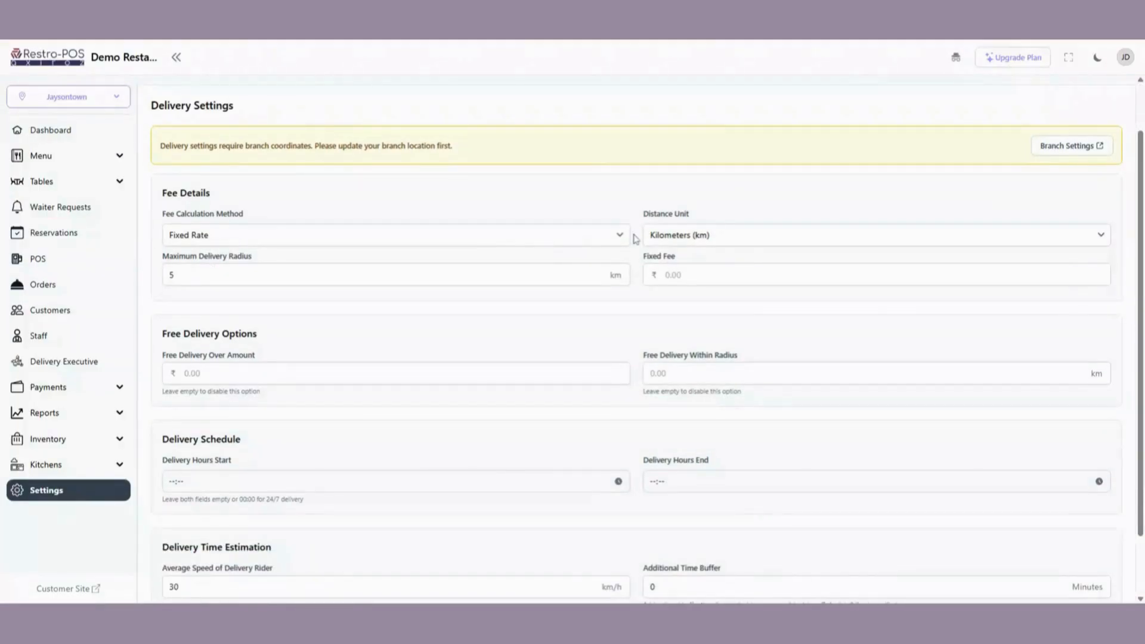
scroll(690, 238, "down", 1)
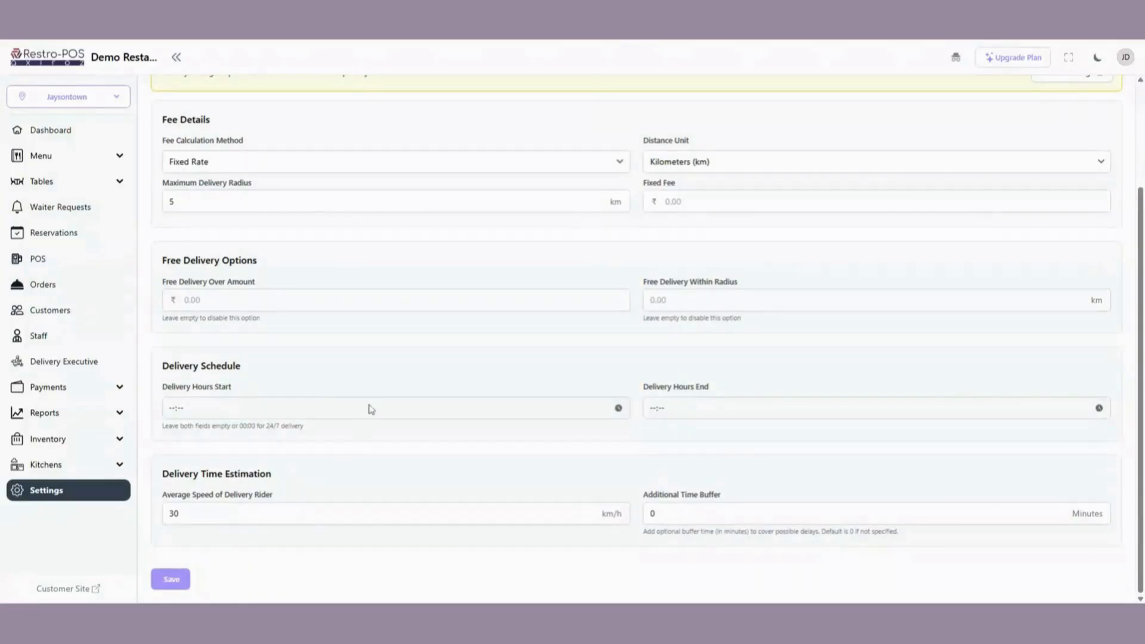
scroll(371, 409, "up", 3)
left_click(232, 126)
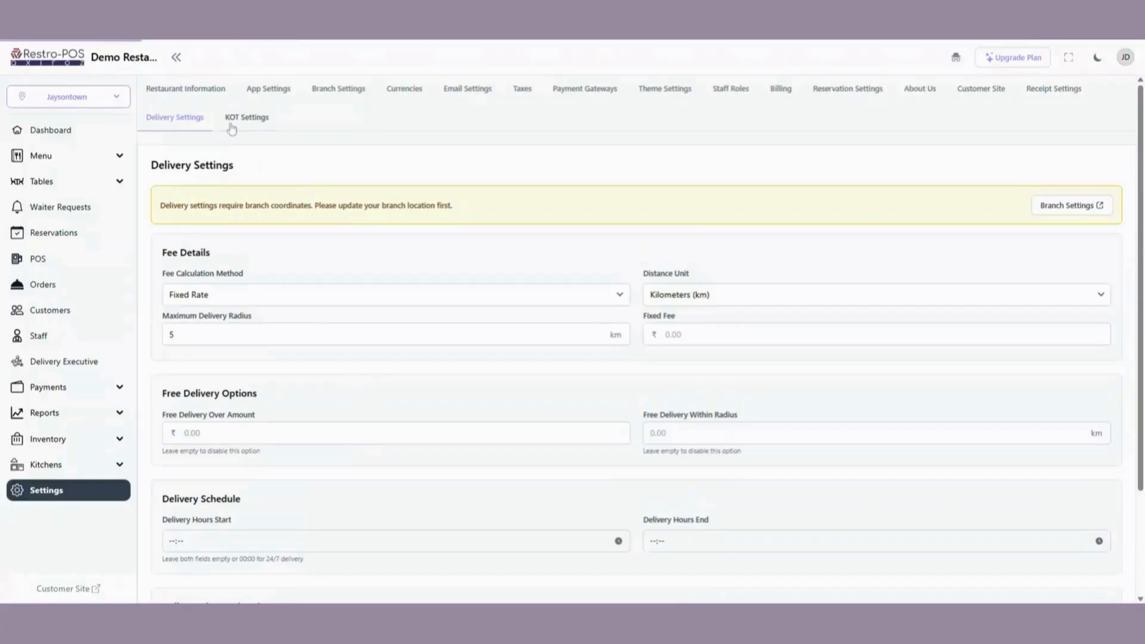